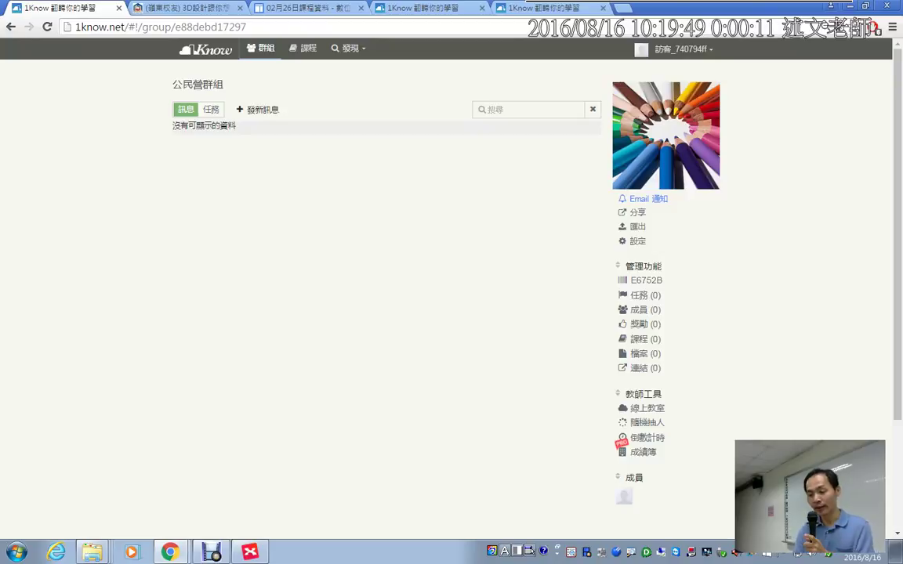
Switch the 公民營群組 group page from its messages to its task list
{"action": "left_click", "coordinate": [211, 114]}
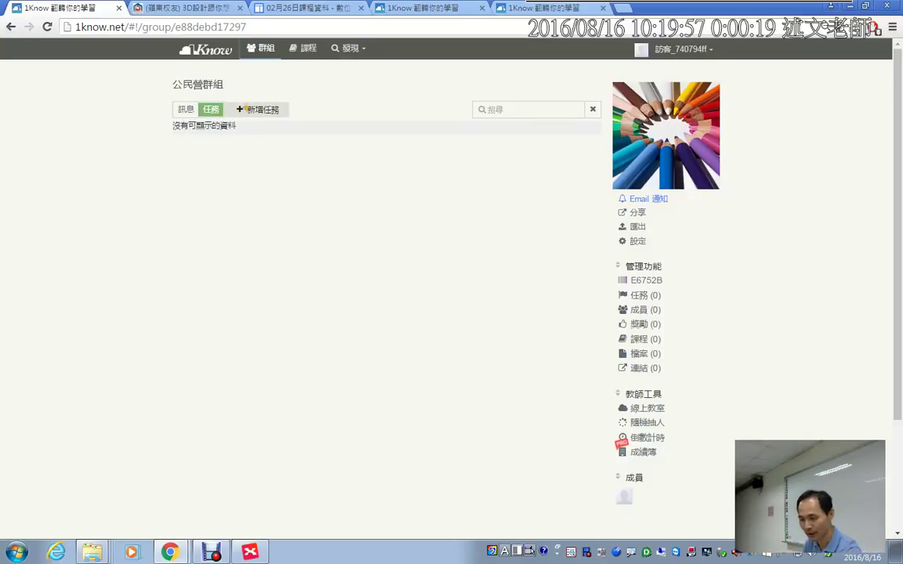
{"action": "mouse_move", "coordinate": [233, 94]}
{"action": "left_mouse_down"}
{"action": "mouse_move", "coordinate": [274, 123]}
{"action": "mouse_move", "coordinate": [295, 123]}
{"action": "left_mouse_up"}
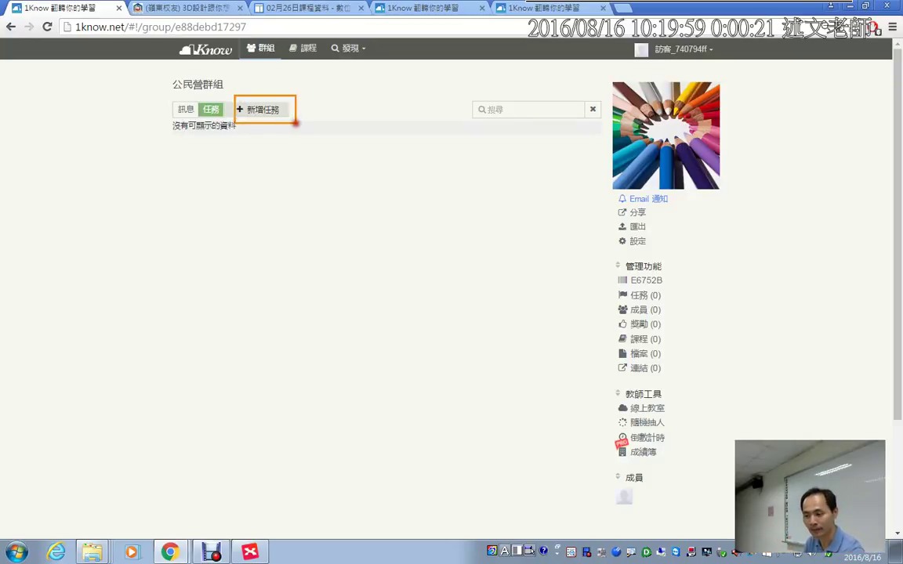
{"action": "mouse_move", "coordinate": [313, 125]}
{"action": "left_mouse_down"}
{"action": "mouse_move", "coordinate": [463, 260]}
{"action": "mouse_move", "coordinate": [608, 293]}
{"action": "left_mouse_up"}
{"action": "mouse_move", "coordinate": [608, 293]}
{"action": "left_mouse_down"}
{"action": "mouse_move", "coordinate": [574, 304]}
{"action": "mouse_move", "coordinate": [674, 301]}
{"action": "left_mouse_up"}
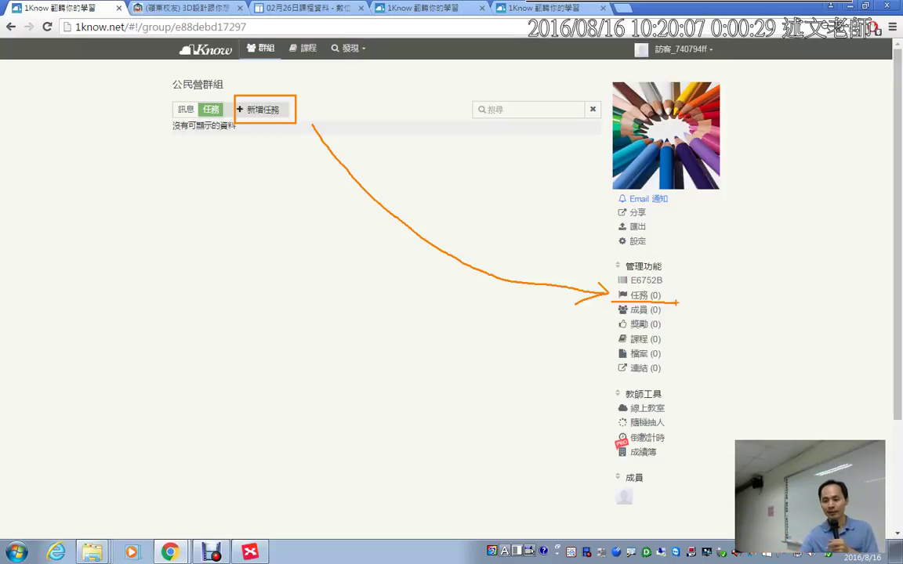
{"action": "mouse_move", "coordinate": [271, 78]}
{"action": "left_mouse_down"}
{"action": "mouse_move", "coordinate": [264, 86]}
{"action": "mouse_move", "coordinate": [312, 55]}
{"action": "left_mouse_up"}
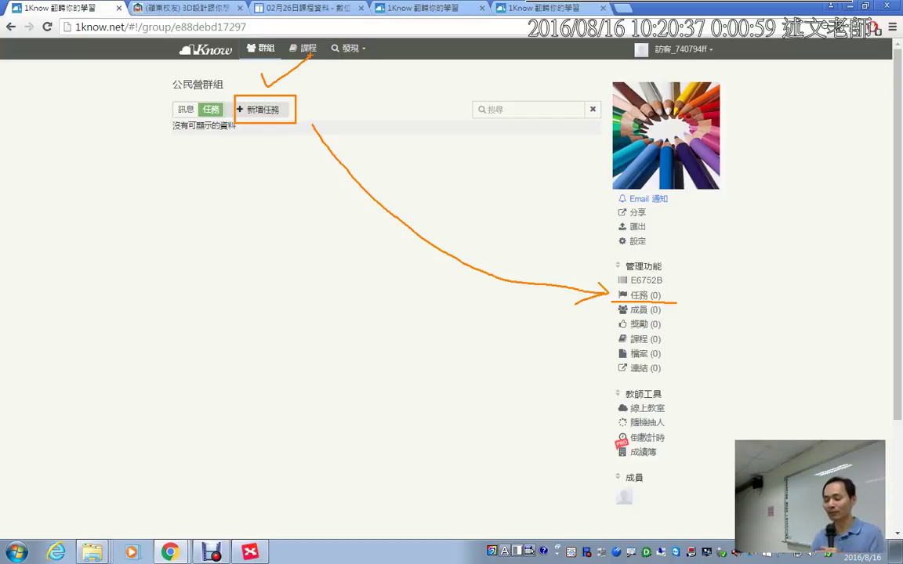
{"action": "left_click_drag", "start_coordinate": [680, 291], "coordinate": [703, 280]}
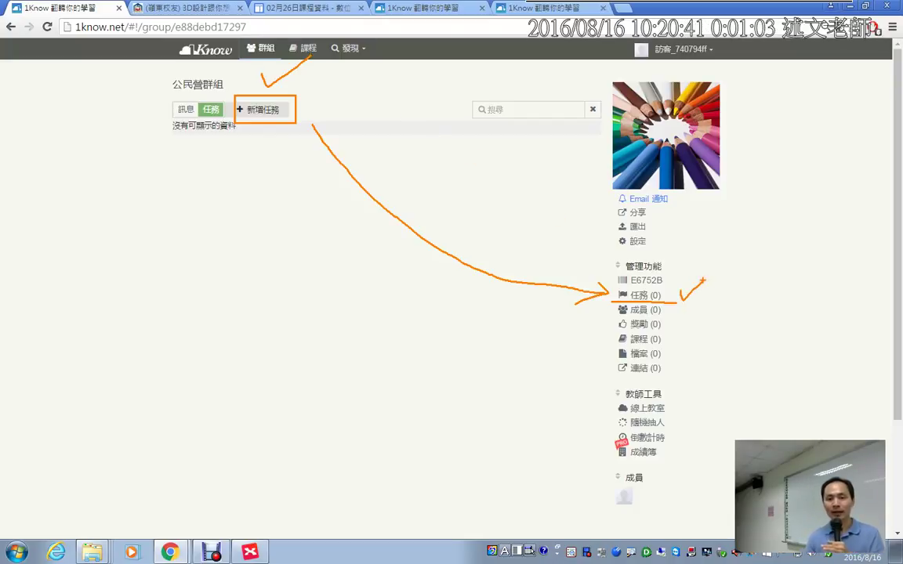
{"action": "key", "text": "Escape"}
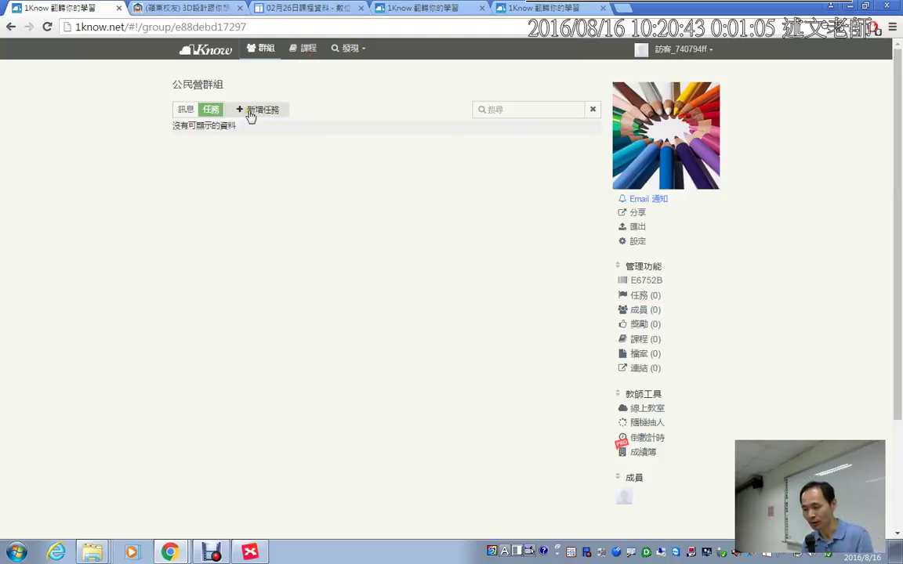
Start a new task in the group and name it 第一堂課的教材
{"action": "left_click", "coordinate": [251, 114]}
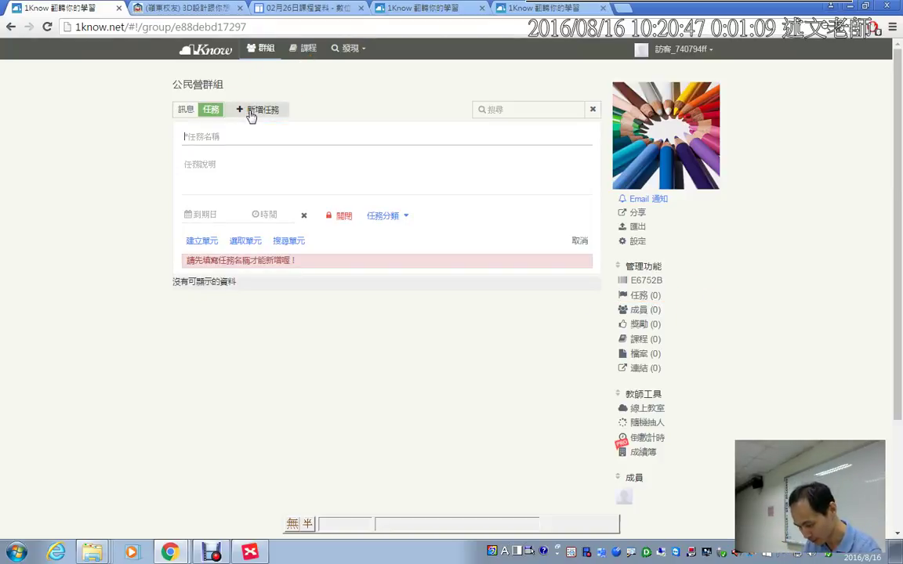
{"action": "type", "text": "第一堂課"}
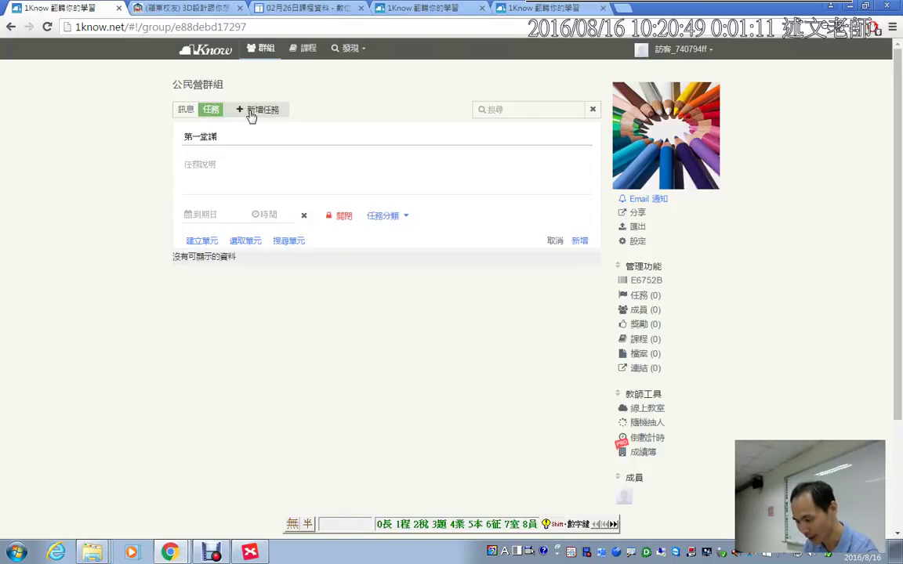
{"action": "type", "text": "的教材"}
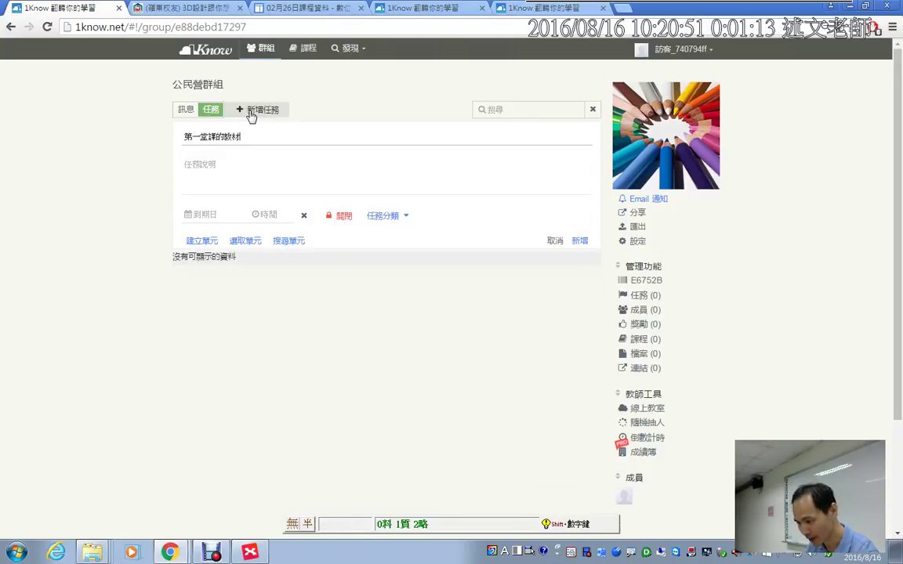
{"action": "key", "text": "Escape"}
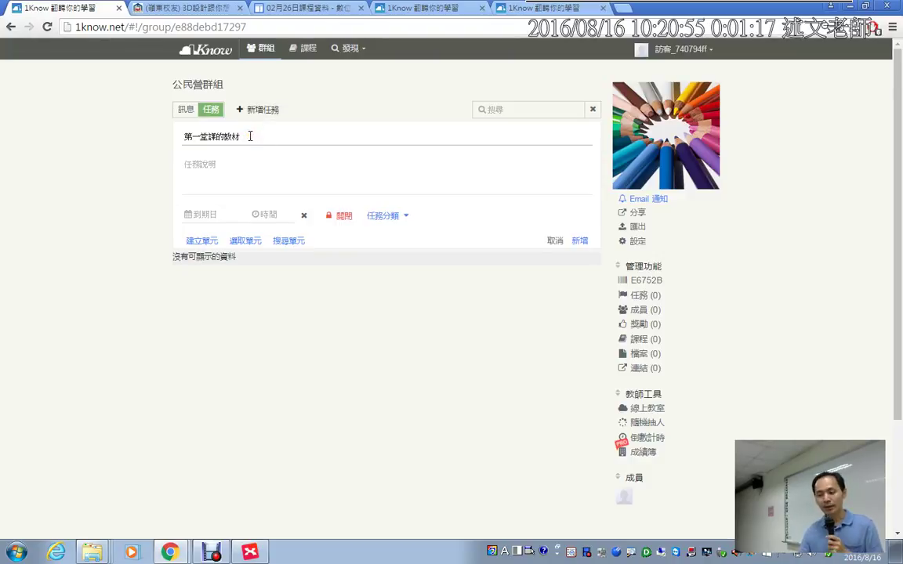
{"action": "left_click", "coordinate": [222, 164]}
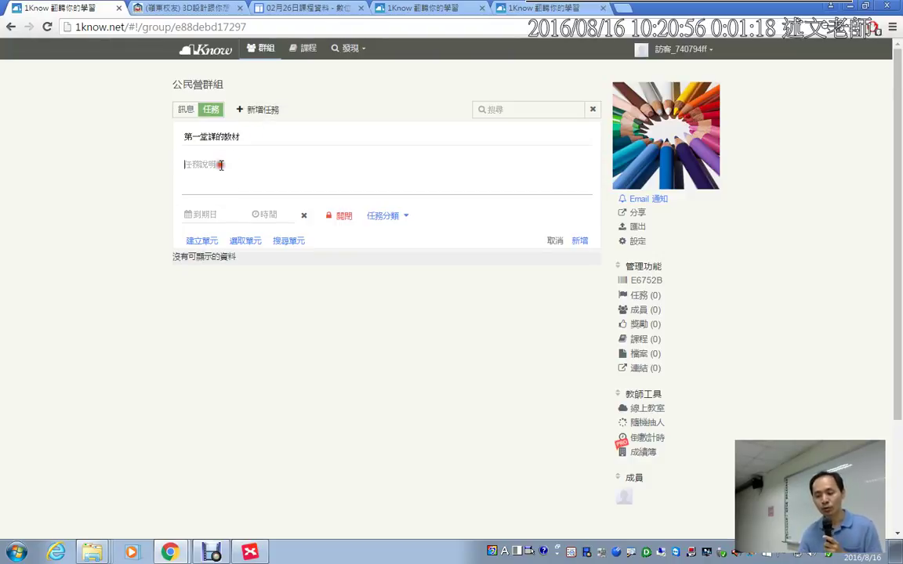
{"action": "left_click", "coordinate": [217, 215]}
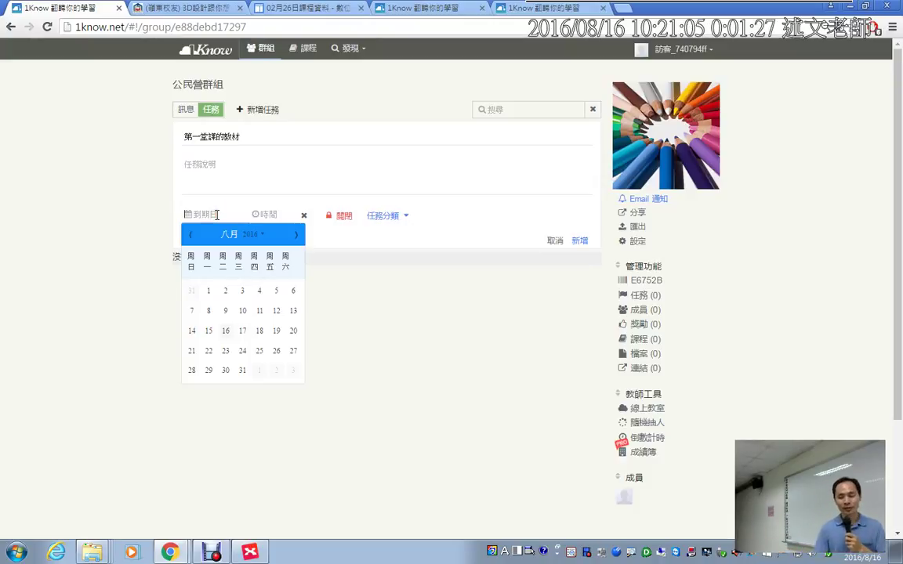
{"action": "left_click", "coordinate": [393, 276]}
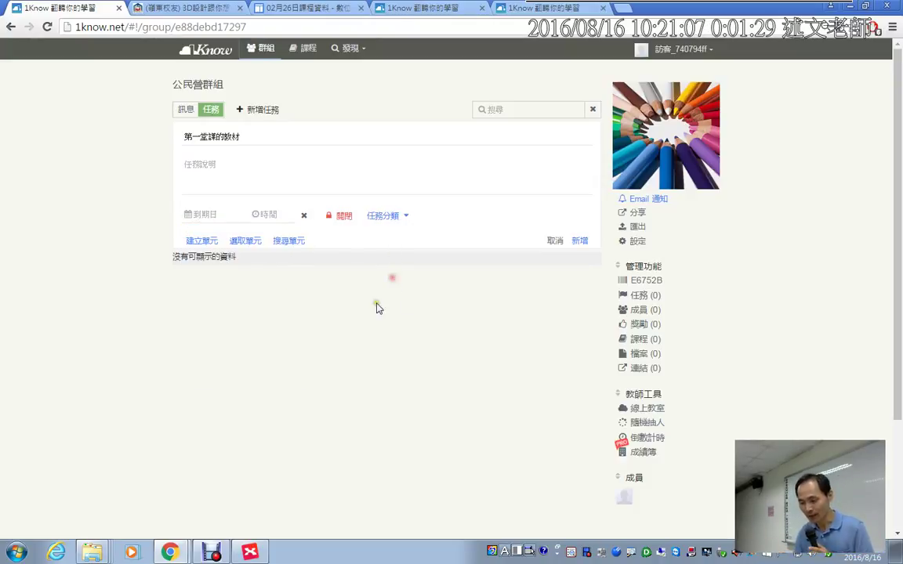
Start creating a unit for the new task and show the additional unit types that are offered
{"action": "left_click", "coordinate": [208, 244]}
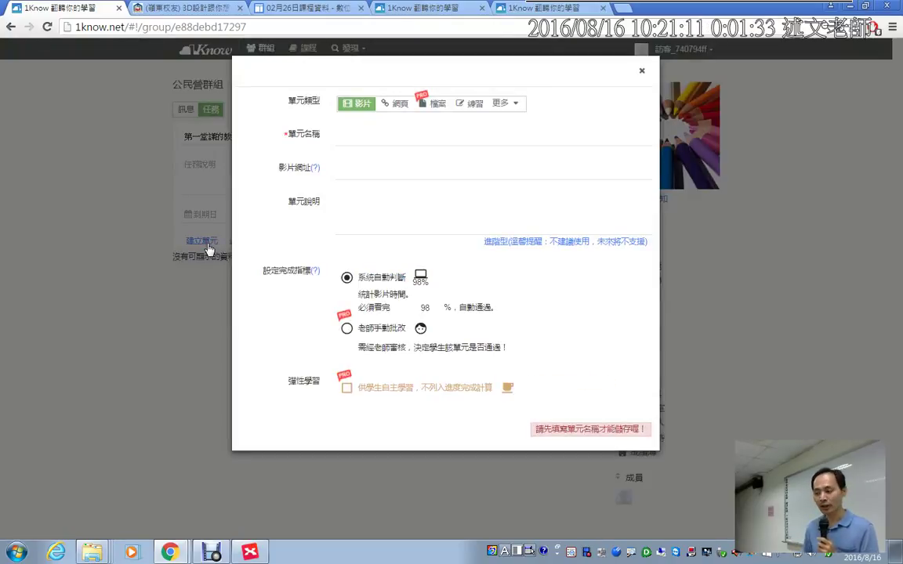
{"action": "left_click", "coordinate": [505, 106]}
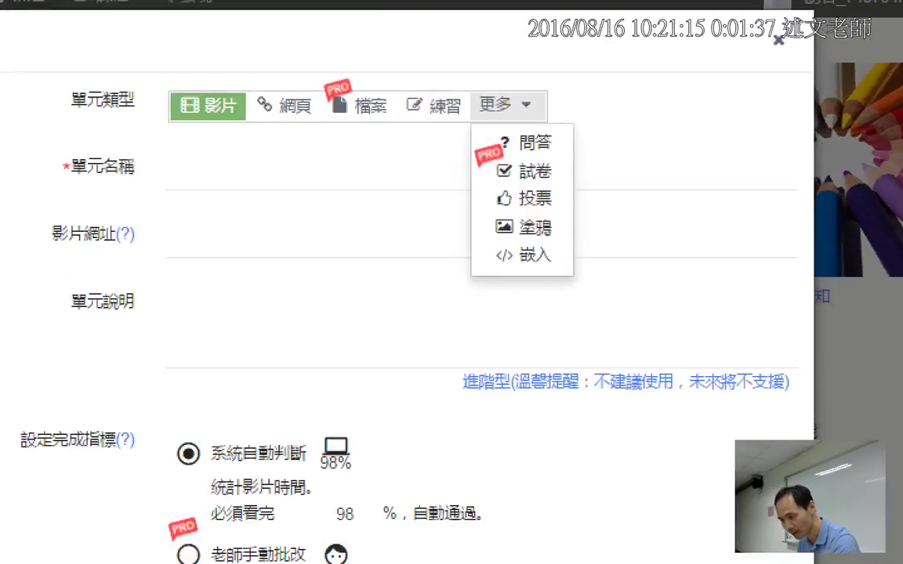
{"action": "mouse_move", "coordinate": [170, 132]}
{"action": "left_mouse_down"}
{"action": "mouse_move", "coordinate": [321, 129]}
{"action": "mouse_move", "coordinate": [329, 74]}
{"action": "mouse_move", "coordinate": [396, 113]}
{"action": "mouse_move", "coordinate": [388, 119]}
{"action": "left_mouse_up"}
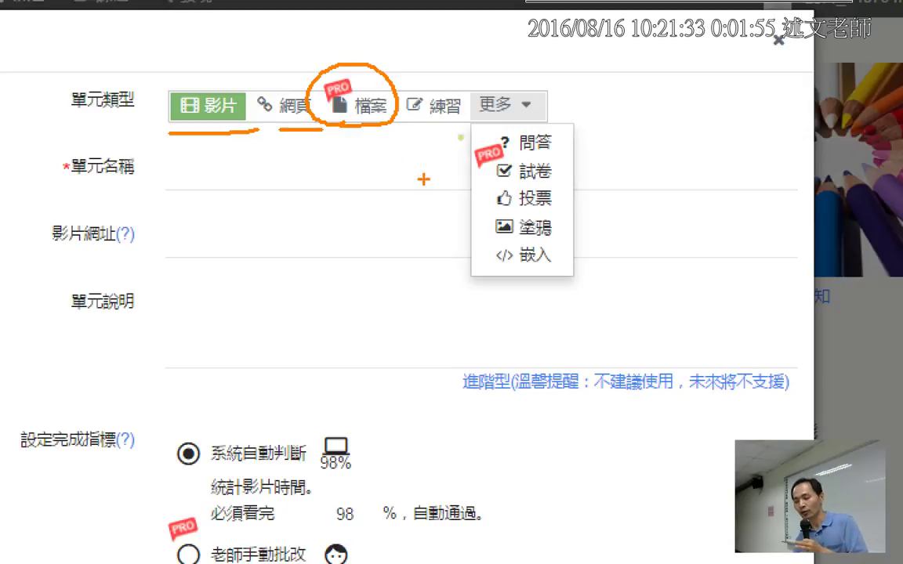
{"action": "left_click_drag", "start_coordinate": [473, 182], "coordinate": [554, 181]}
{"action": "left_click_drag", "start_coordinate": [394, 131], "coordinate": [459, 165]}
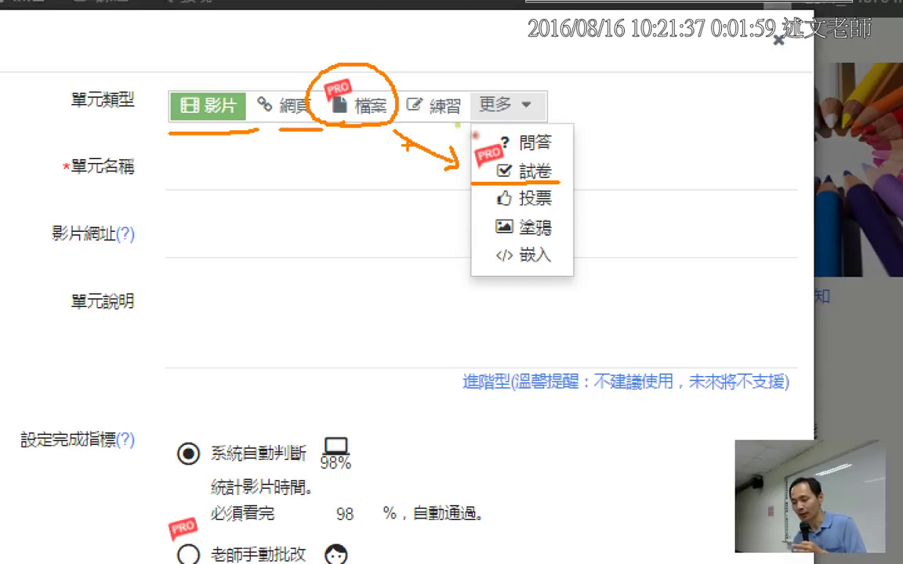
{"action": "left_click_drag", "start_coordinate": [406, 126], "coordinate": [401, 145]}
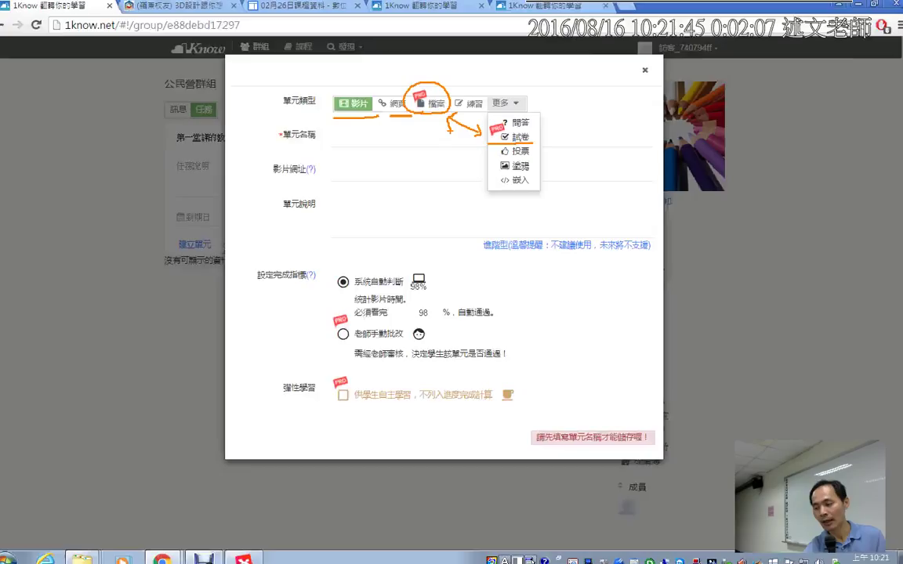
{"action": "key", "text": "Escape"}
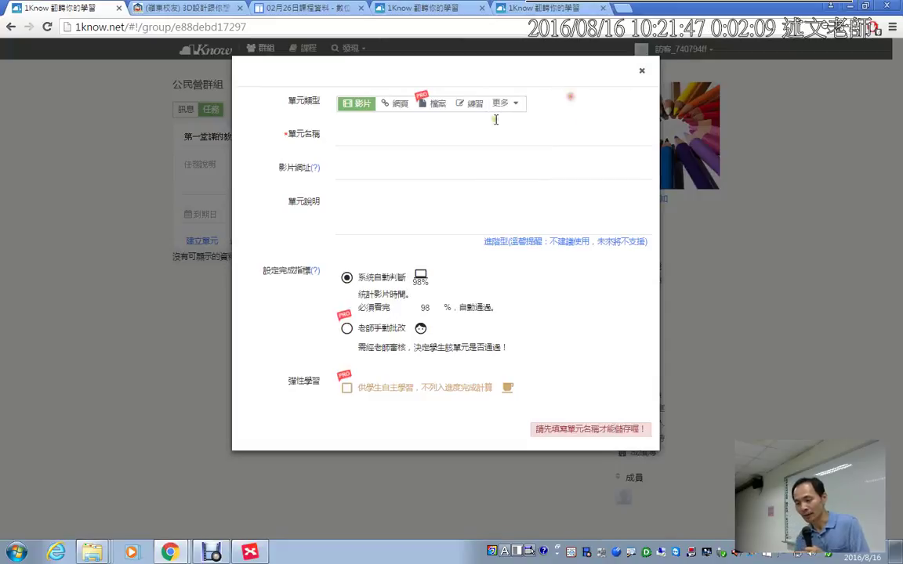
Search for youtube in a new browser tab and open the YouTube home page
{"action": "left_click", "coordinate": [374, 139]}
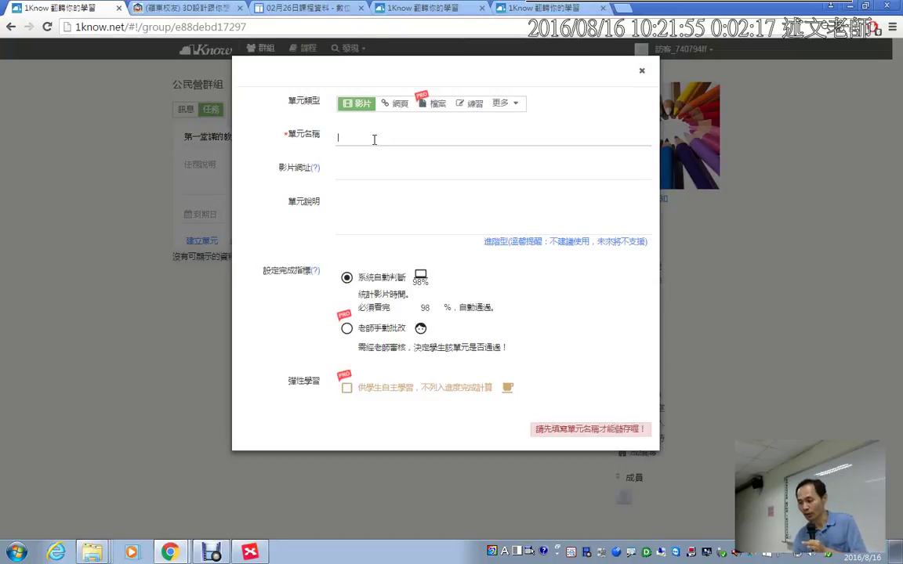
{"action": "left_click", "coordinate": [620, 9]}
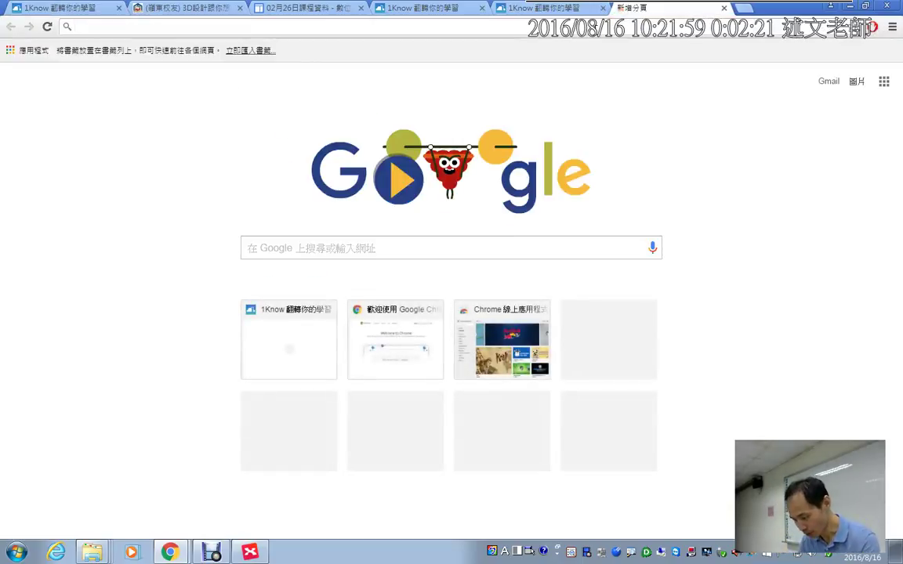
{"action": "type", "text": "youtube"}
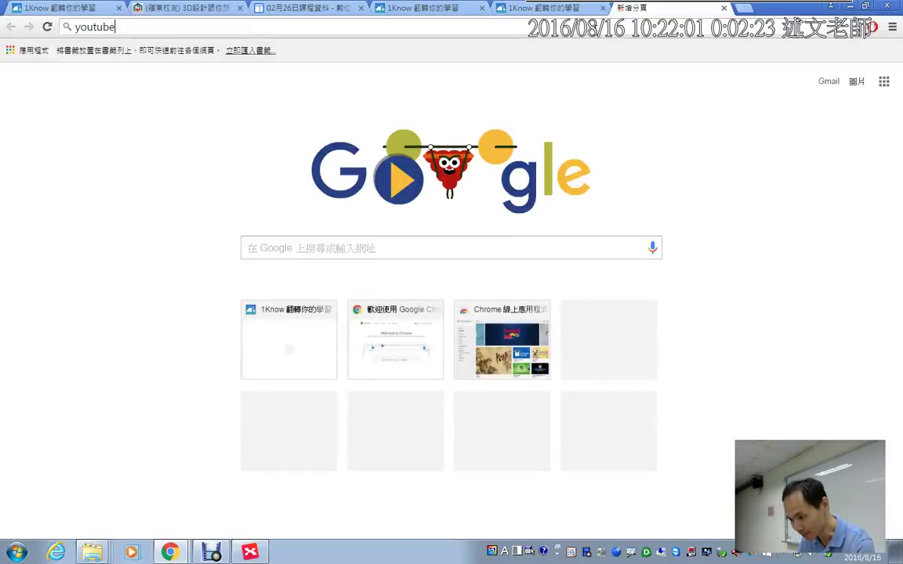
{"action": "key", "text": "Return"}
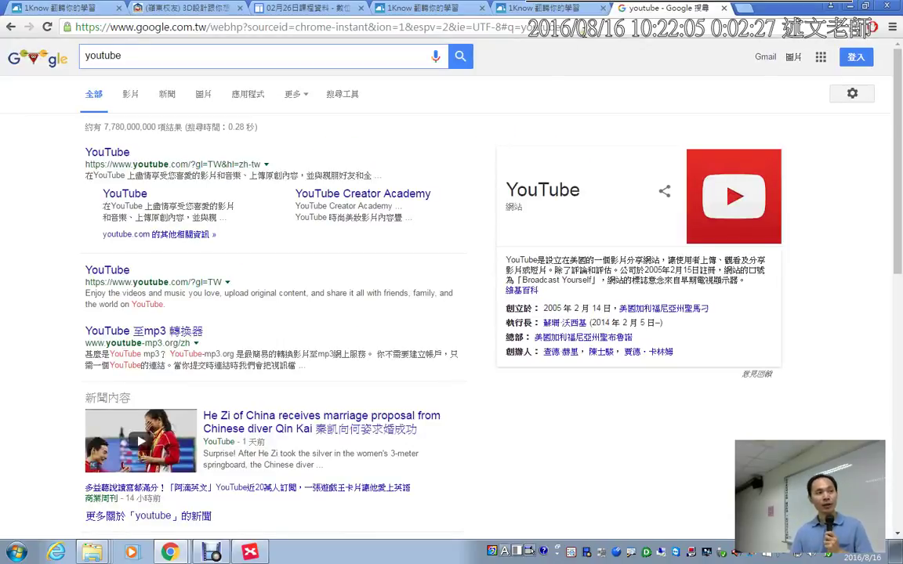
{"action": "left_click", "coordinate": [110, 151]}
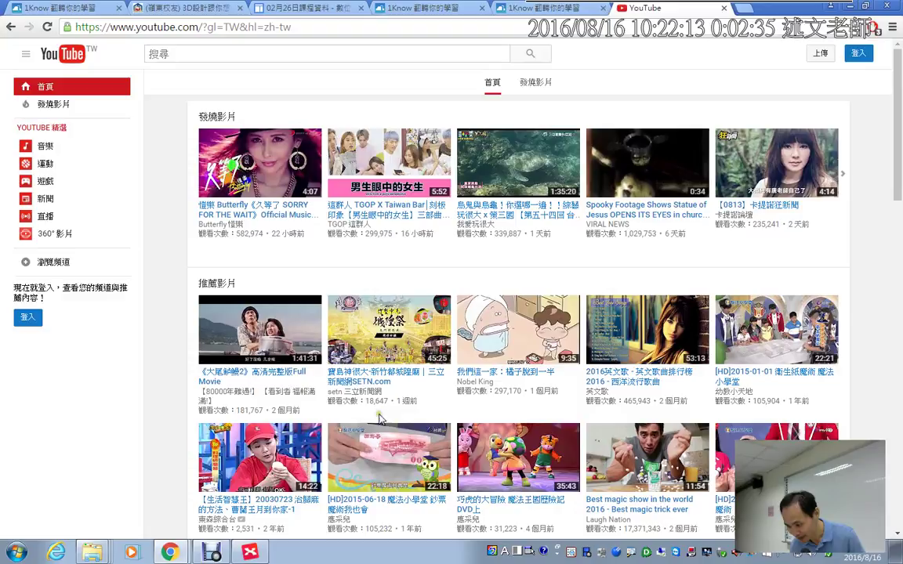
Open and pause the recommended video 【生活智慧王】20030723 治腳麻的方法, and copy its web address
{"action": "scroll", "coordinate": [450, 408], "scroll_direction": "down", "scroll_amount": 2}
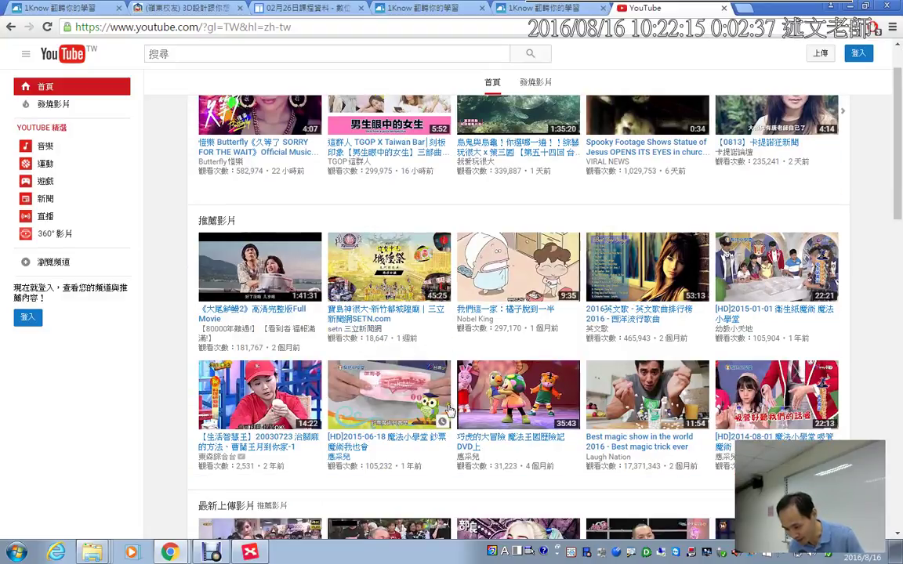
{"action": "left_click", "coordinate": [288, 441]}
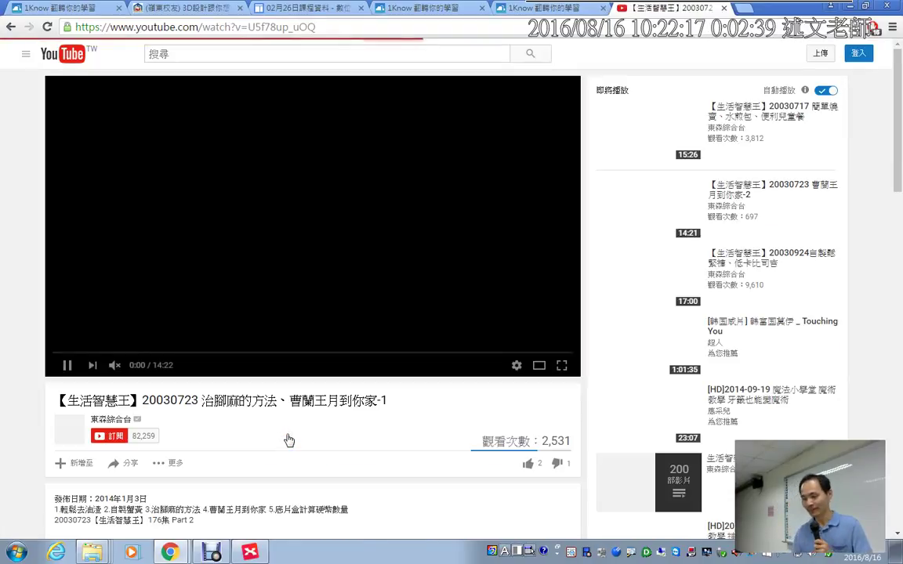
{"action": "left_click", "coordinate": [67, 365]}
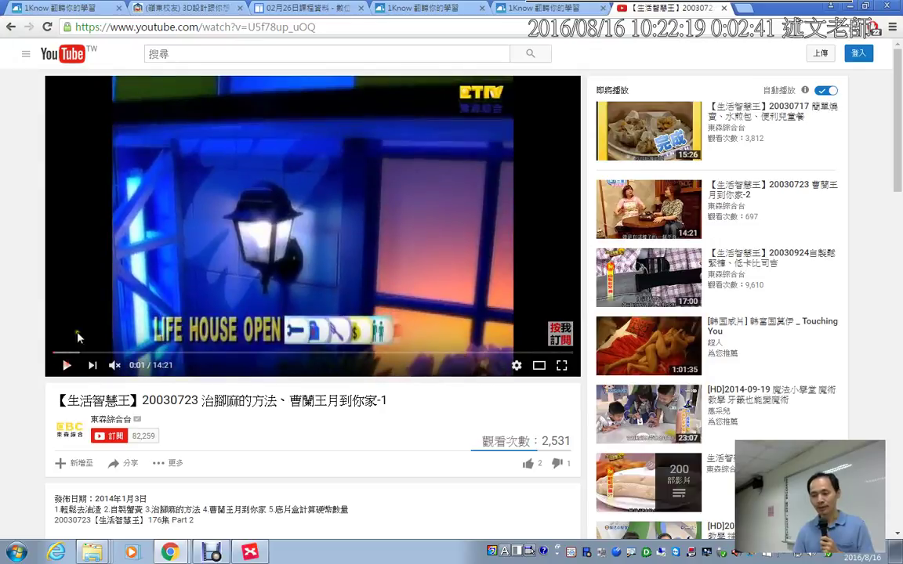
{"action": "left_click", "coordinate": [160, 25]}
{"action": "right_click", "coordinate": [178, 27]}
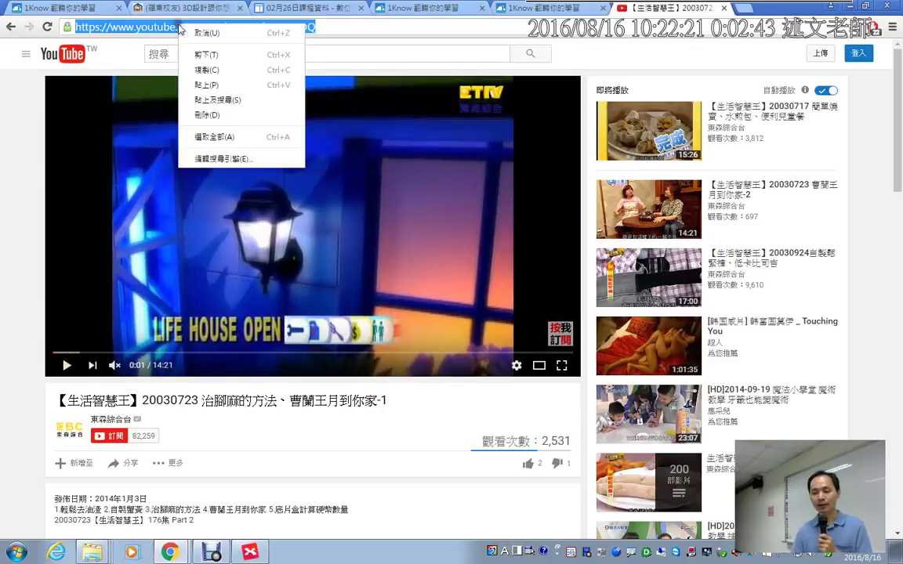
{"action": "left_click", "coordinate": [205, 69]}
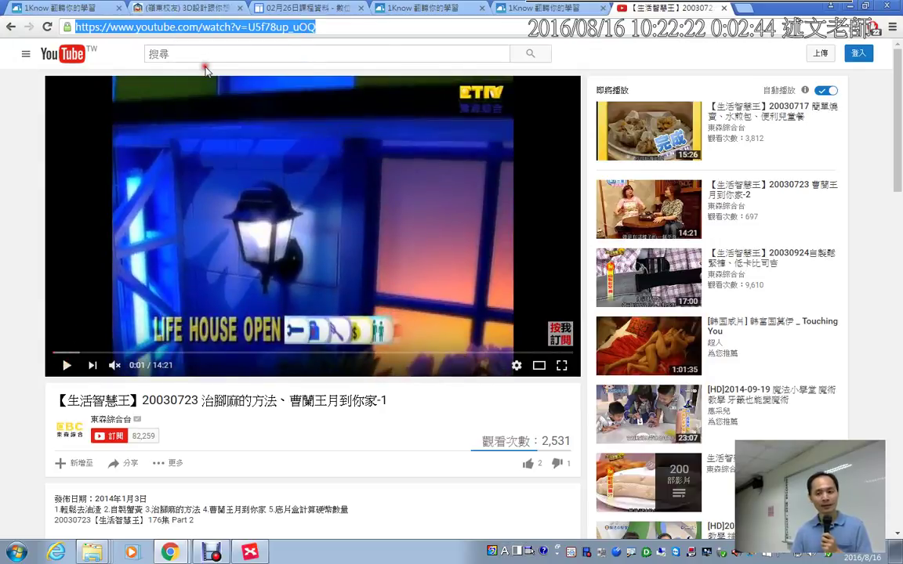
Return to the 1Know unit form and paste the copied YouTube link as the unit's video address
{"action": "left_click", "coordinate": [82, 12]}
{"action": "left_click", "coordinate": [349, 182]}
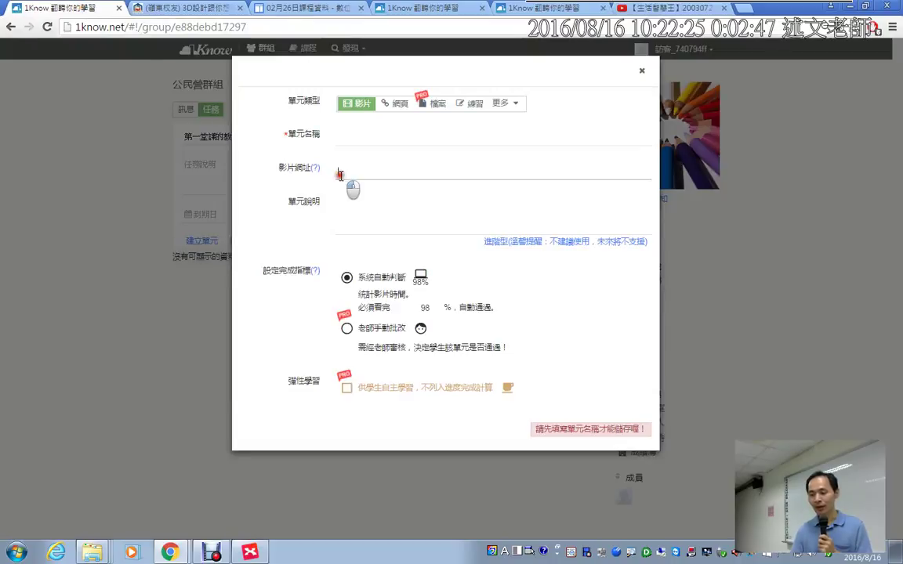
{"action": "right_click", "coordinate": [341, 173]}
{"action": "left_click", "coordinate": [374, 224]}
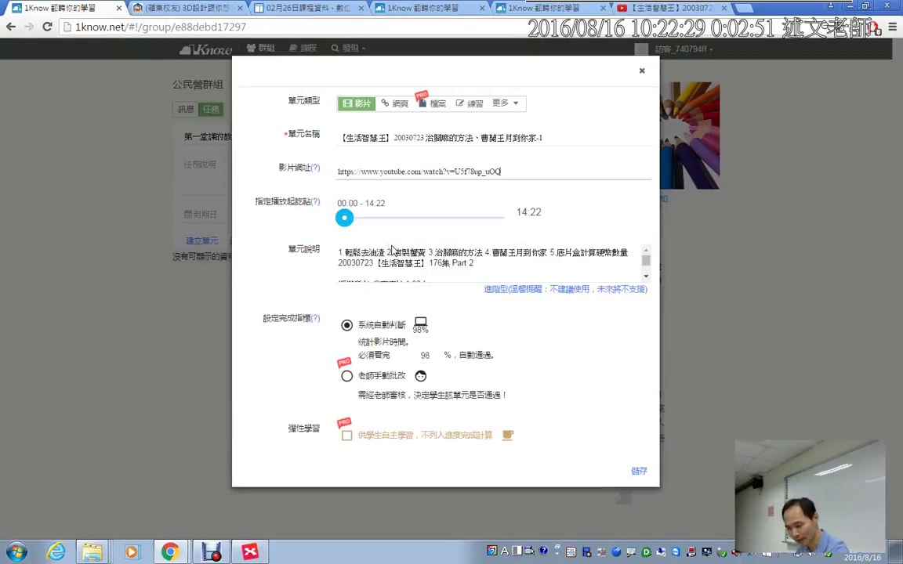
{"action": "left_click_drag", "start_coordinate": [374, 139], "coordinate": [562, 149]}
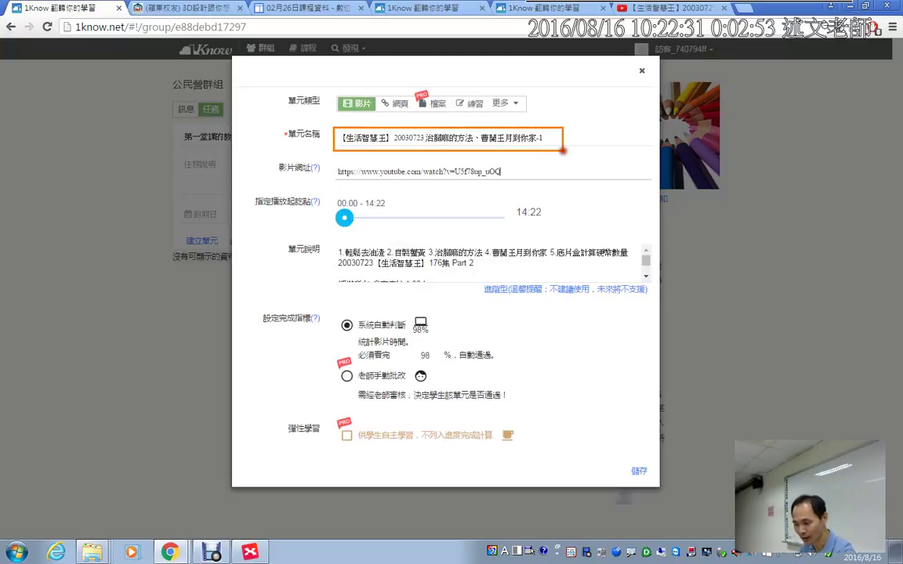
{"action": "left_click_drag", "start_coordinate": [324, 238], "coordinate": [660, 301]}
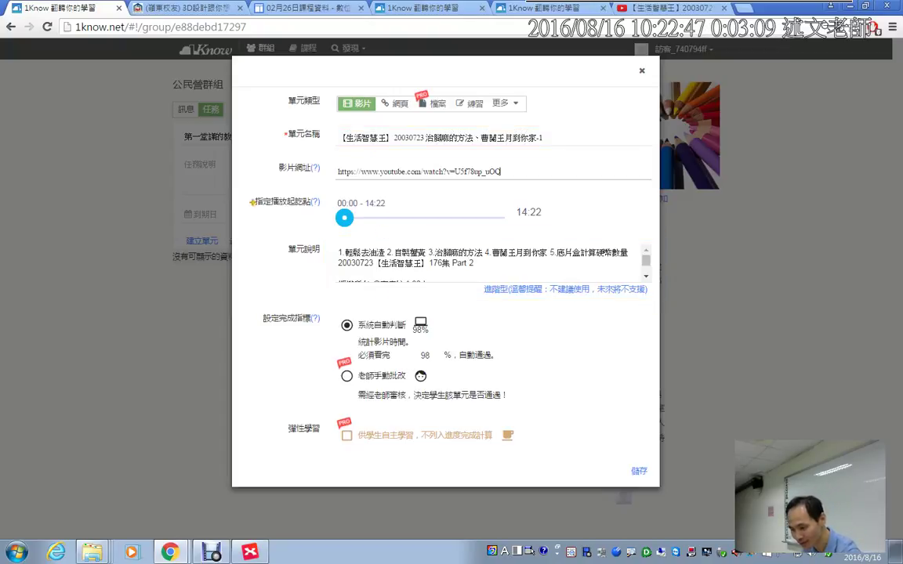
{"action": "left_click_drag", "start_coordinate": [253, 195], "coordinate": [557, 230]}
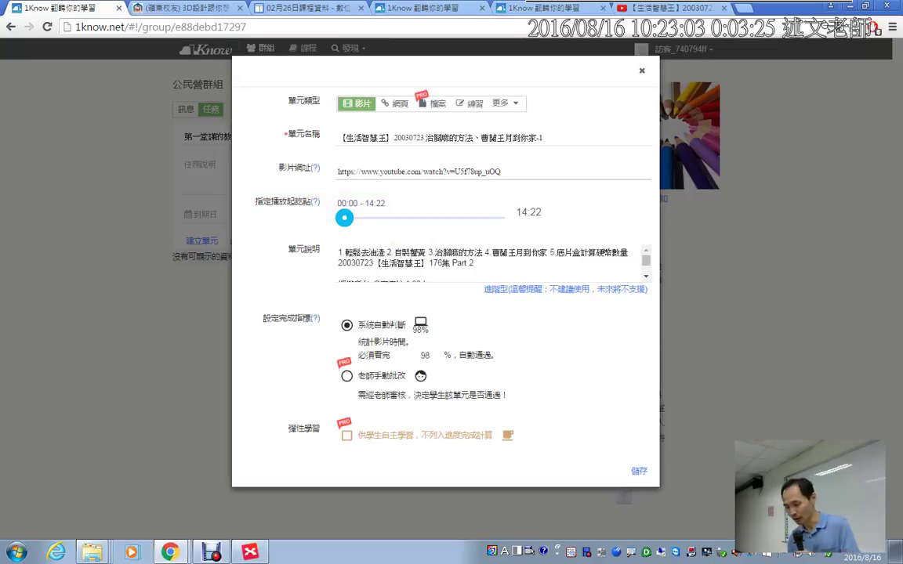
Limit the unit's video playback range to 00:00 through 04:03
{"action": "left_click", "coordinate": [383, 219]}
{"action": "mouse_move", "coordinate": [384, 221]}
{"action": "left_mouse_down"}
{"action": "mouse_move", "coordinate": [397, 221]}
{"action": "mouse_move", "coordinate": [388, 226]}
{"action": "left_mouse_up"}
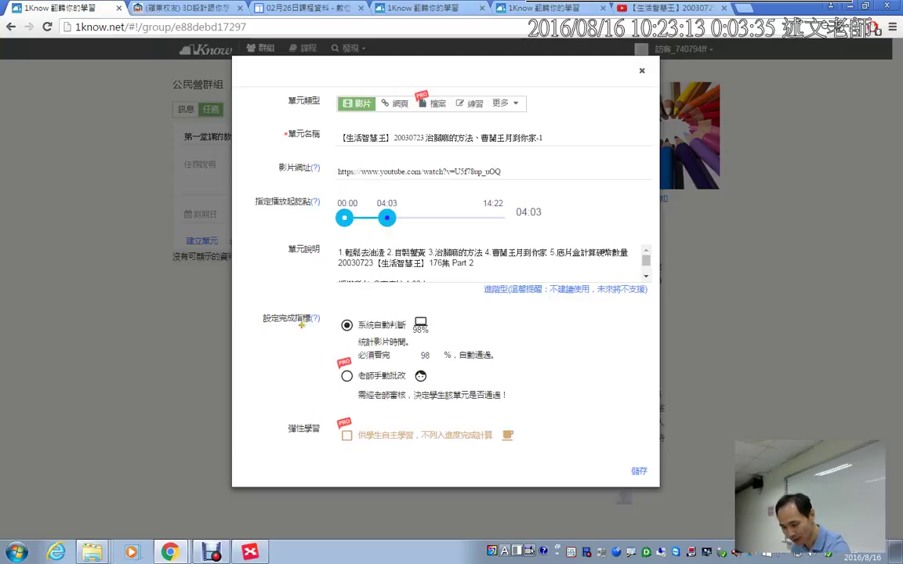
{"action": "left_click_drag", "start_coordinate": [257, 308], "coordinate": [541, 462]}
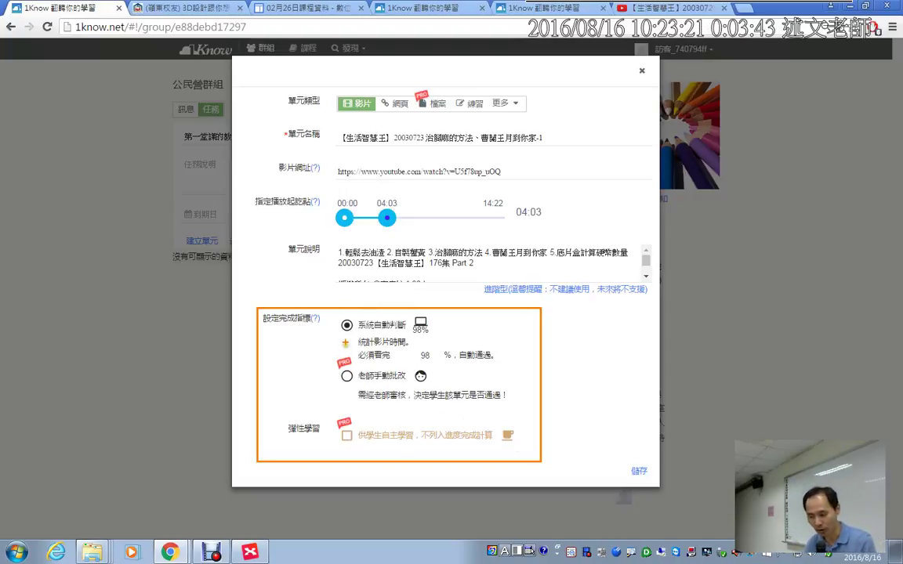
{"action": "left_click_drag", "start_coordinate": [323, 321], "coordinate": [338, 313]}
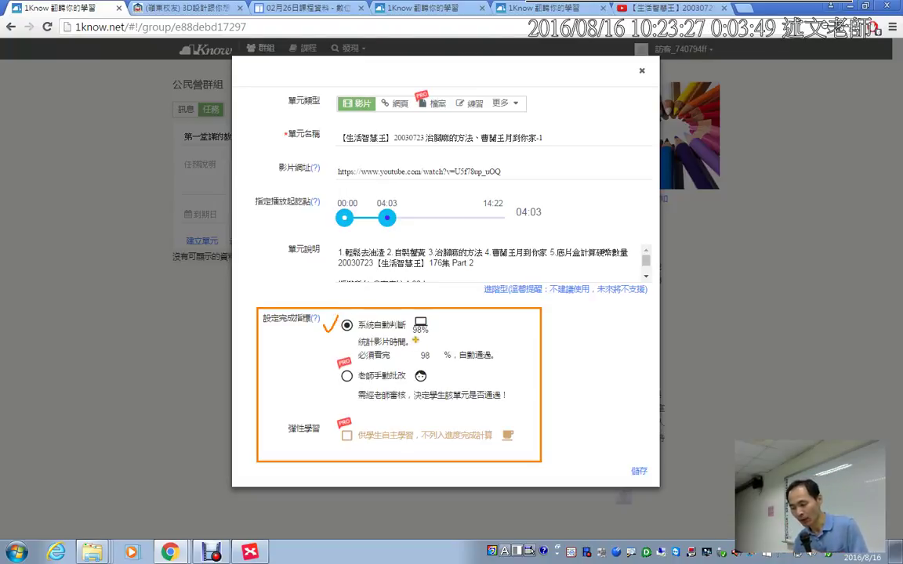
{"action": "mouse_move", "coordinate": [413, 356]}
{"action": "left_mouse_down"}
{"action": "mouse_move", "coordinate": [427, 339]}
{"action": "mouse_move", "coordinate": [456, 353]}
{"action": "mouse_move", "coordinate": [420, 366]}
{"action": "left_mouse_up"}
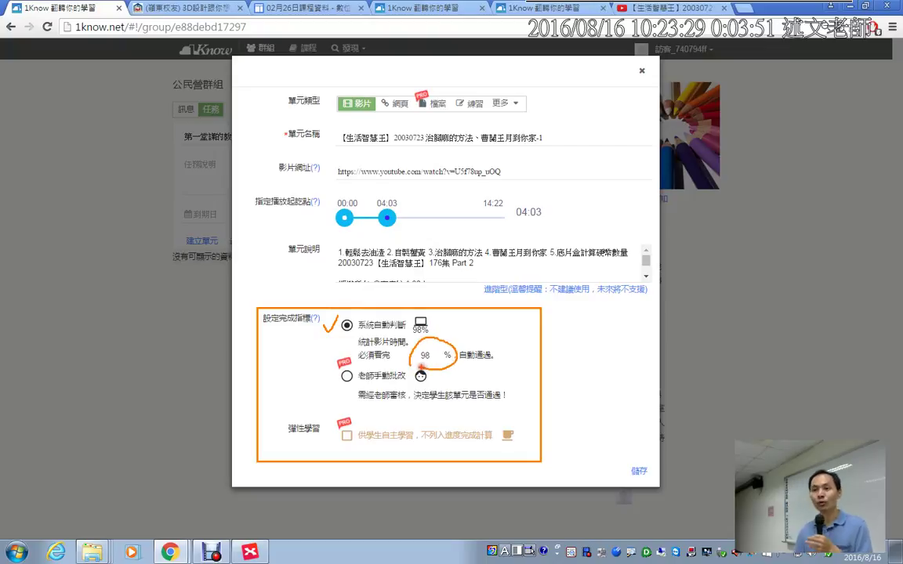
{"action": "key", "text": "Escape"}
Set the video unit's required viewing share for automatic completion to 50% and save the unit
{"action": "double_click", "coordinate": [420, 355]}
{"action": "type", "text": "50"}
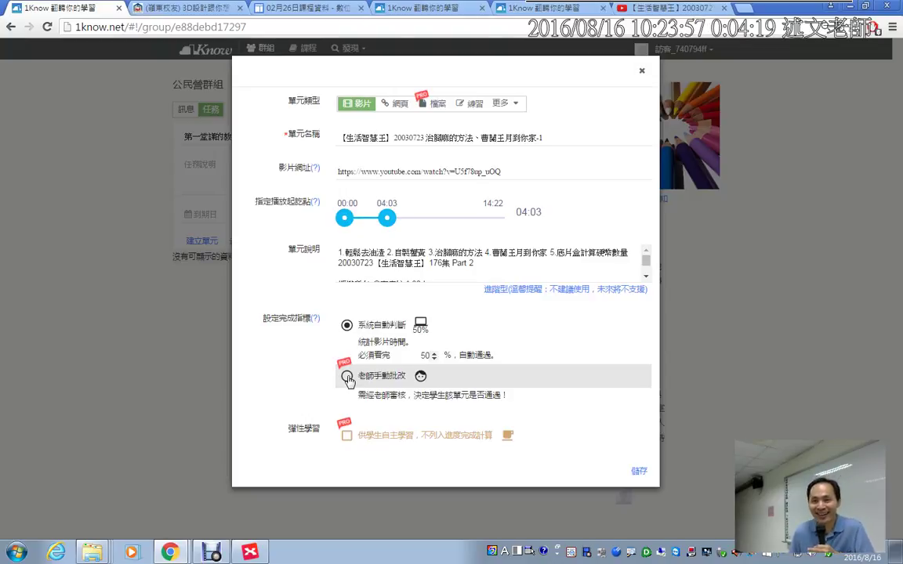
{"action": "left_click", "coordinate": [642, 473]}
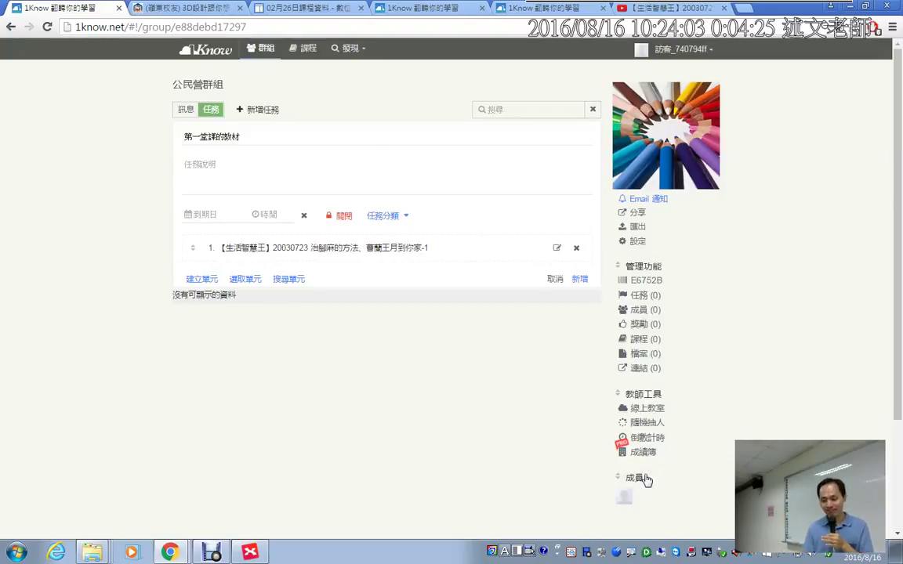
Start a new web page unit in the task and copy the web address of the open 02月26日課程資料 page
{"action": "left_click", "coordinate": [209, 279]}
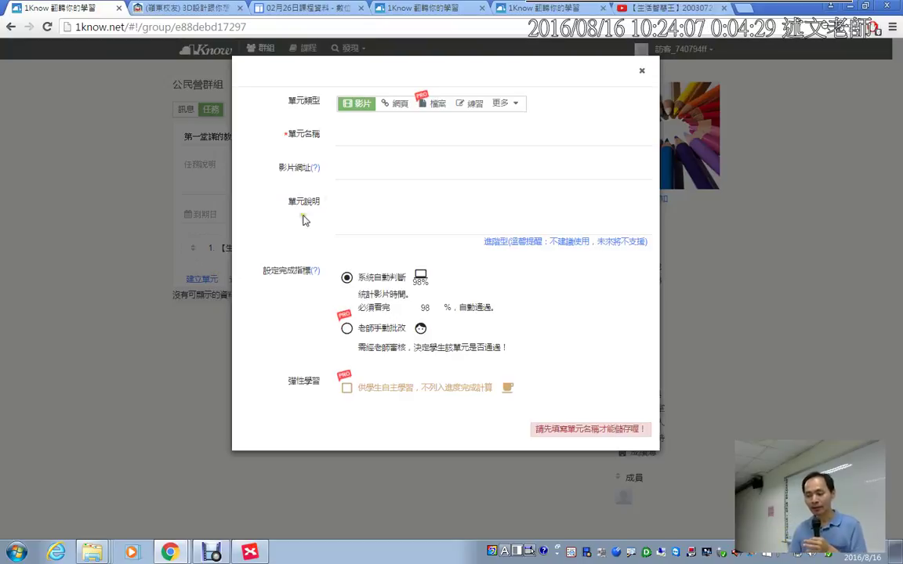
{"action": "left_click", "coordinate": [396, 107]}
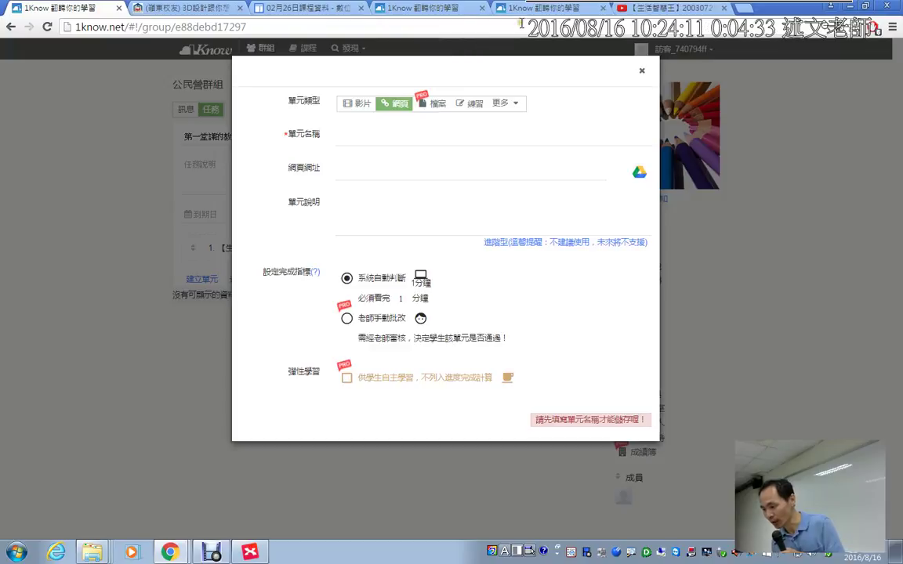
{"action": "left_click", "coordinate": [302, 8]}
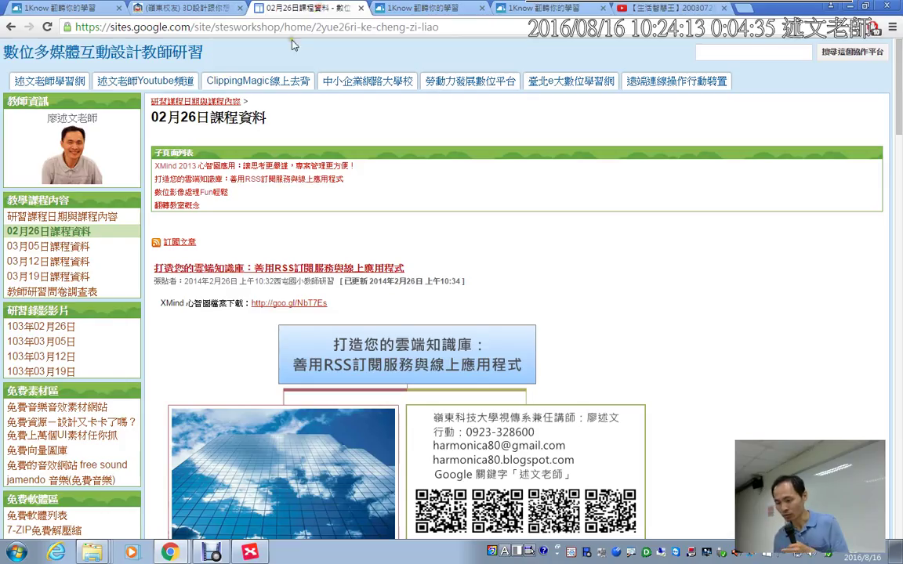
{"action": "left_click", "coordinate": [138, 26]}
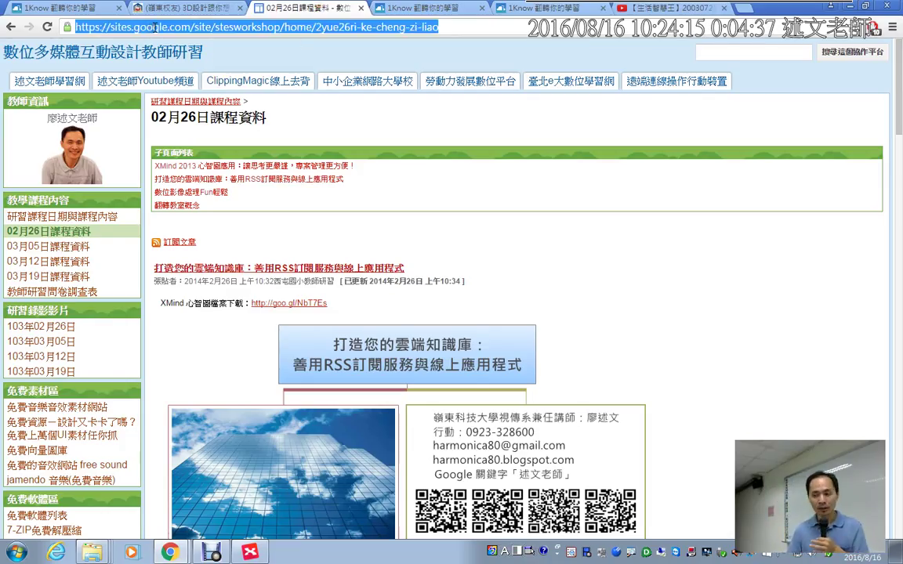
{"action": "right_click", "coordinate": [155, 30]}
{"action": "left_click", "coordinate": [164, 74]}
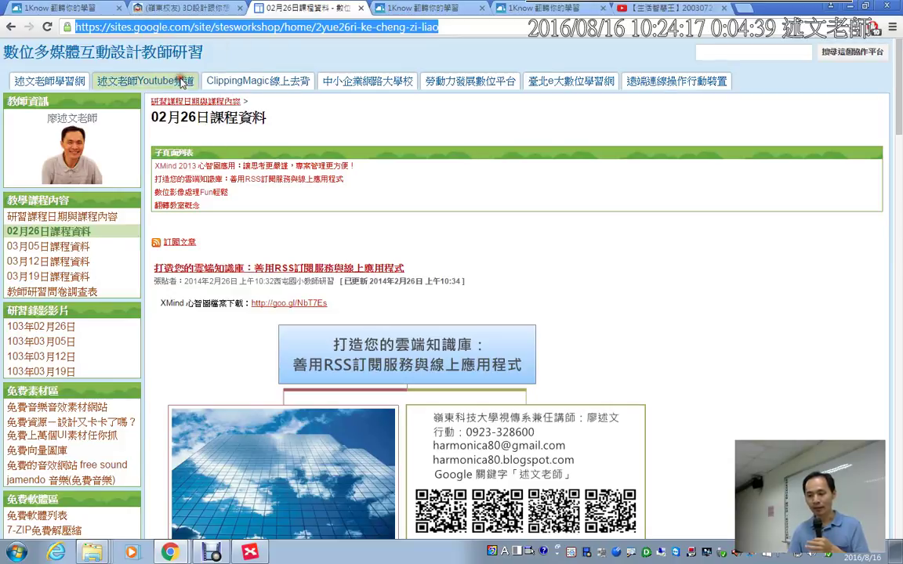
Return to the 1Know unit form and paste the copied course page link as the unit's web page address
{"action": "left_click", "coordinate": [75, 9]}
{"action": "left_click", "coordinate": [343, 177]}
{"action": "right_click", "coordinate": [344, 177]}
{"action": "left_click", "coordinate": [352, 228]}
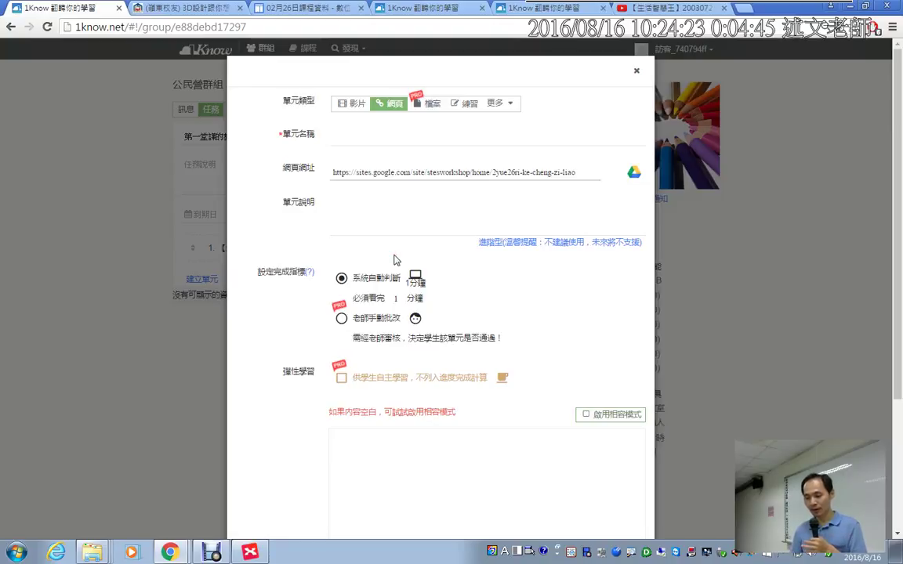
{"action": "left_click", "coordinate": [388, 136]}
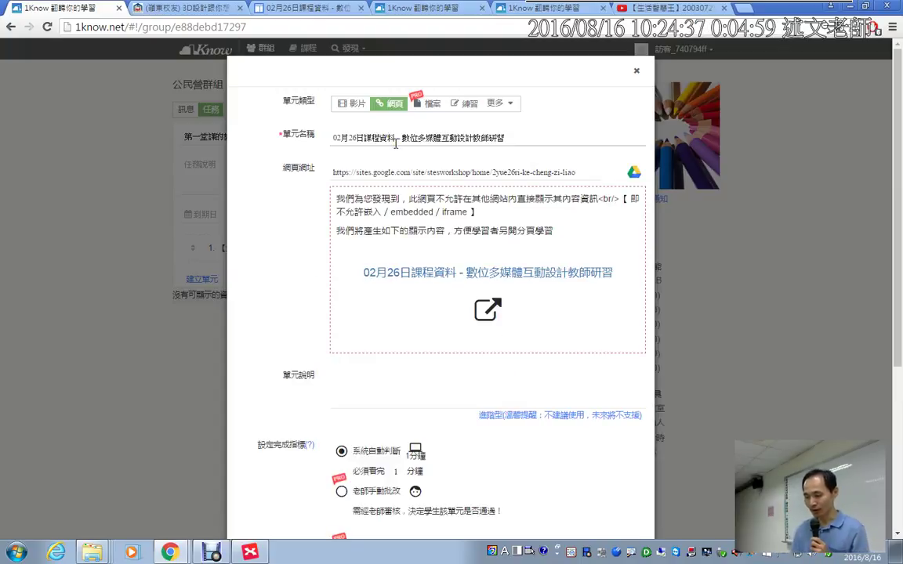
{"action": "left_click", "coordinate": [510, 138]}
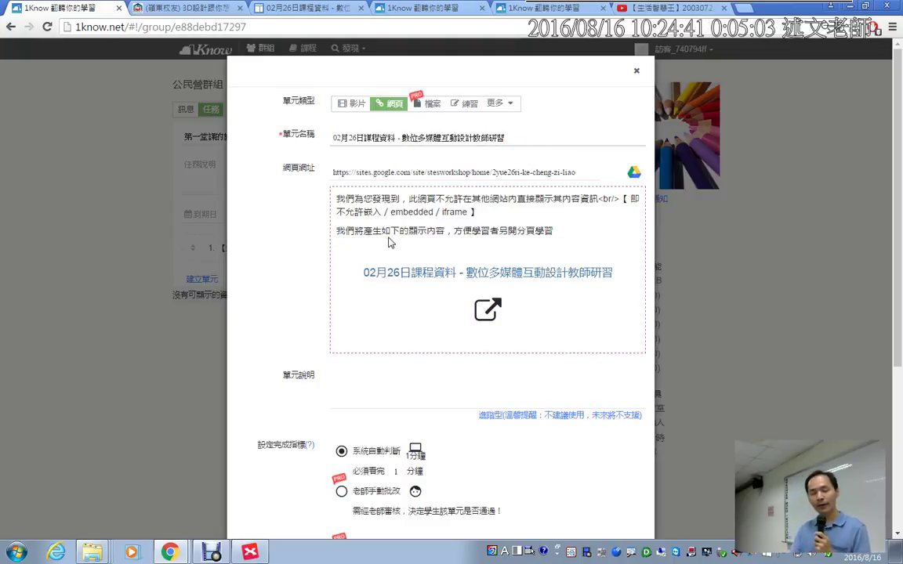
{"action": "left_click", "coordinate": [282, 11]}
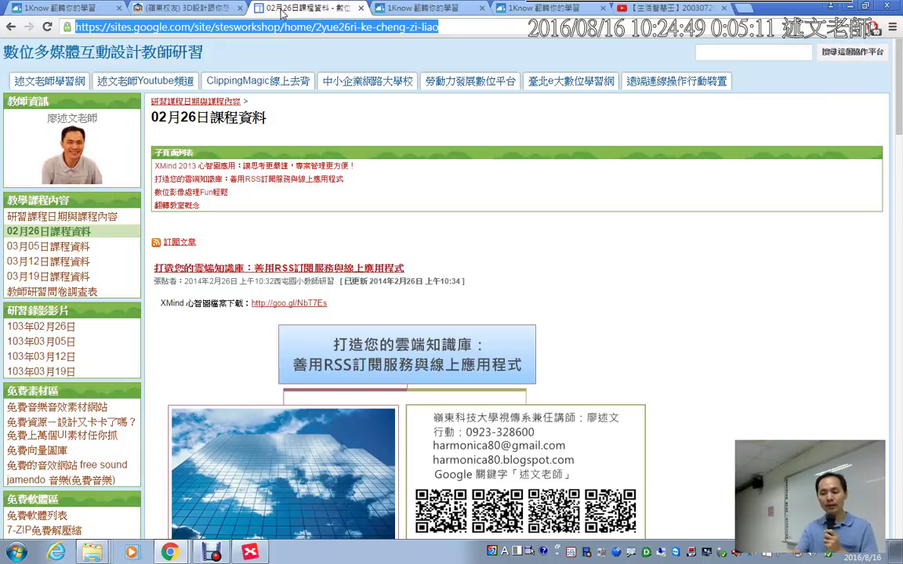
{"action": "left_click", "coordinate": [63, 9]}
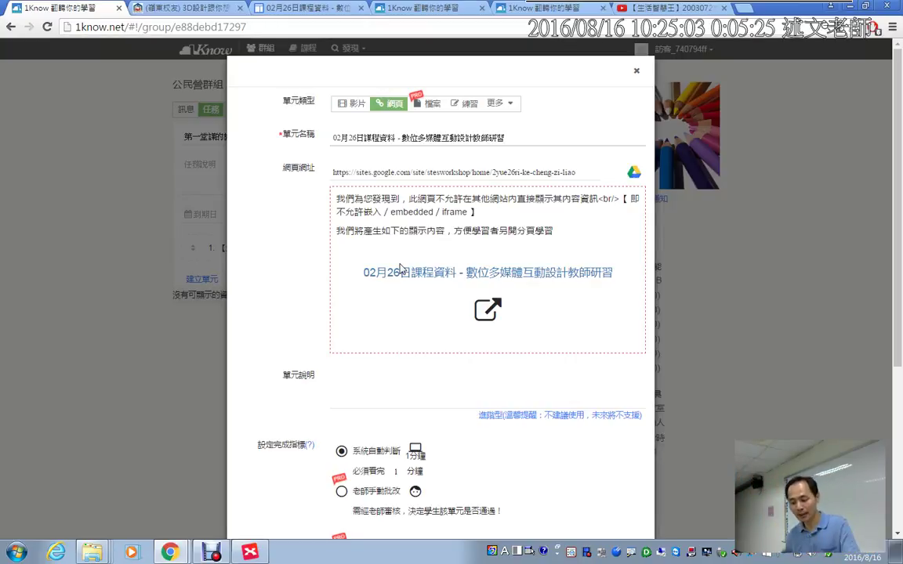
{"action": "mouse_move", "coordinate": [350, 260]}
{"action": "left_mouse_down"}
{"action": "mouse_move", "coordinate": [544, 283]}
{"action": "mouse_move", "coordinate": [634, 284]}
{"action": "left_mouse_up"}
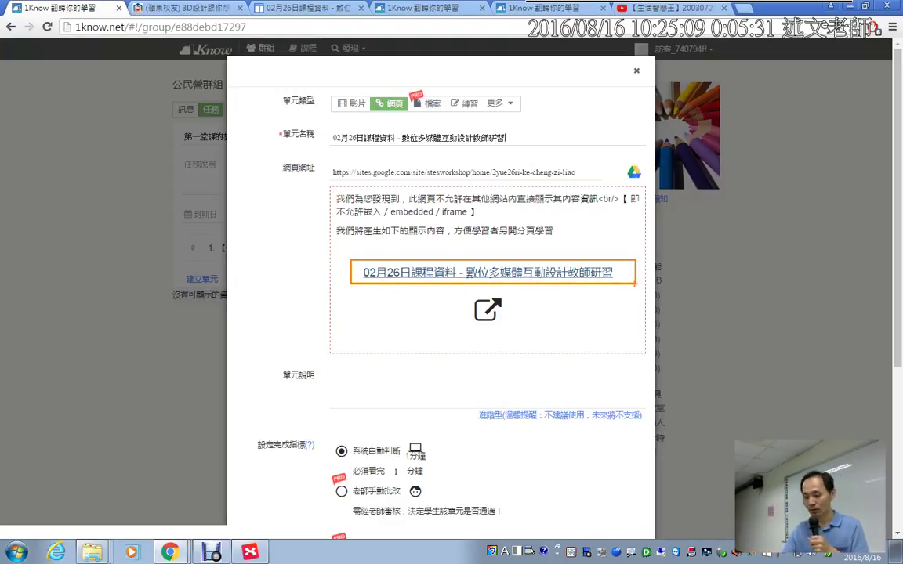
{"action": "key", "text": "Escape"}
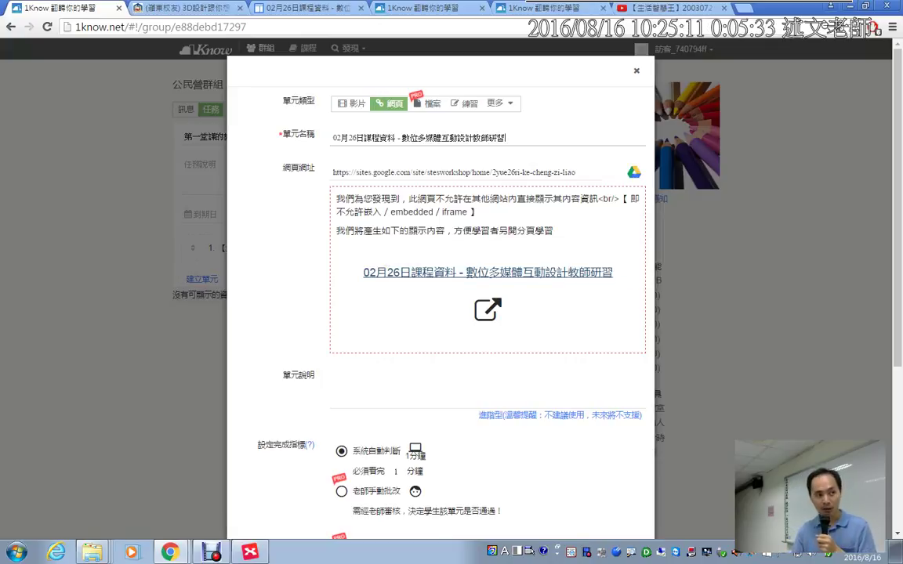
Load harmonica80.blogspot.com in the course page's browser tab and open its 嶺東AE與3DS課程介紹 link
{"action": "left_click", "coordinate": [289, 7]}
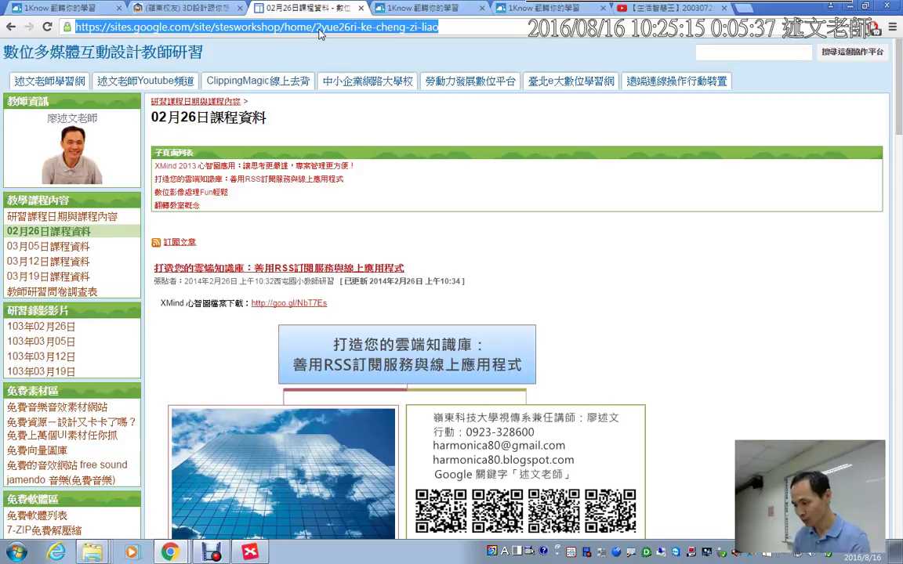
{"action": "type", "text": "harmonica80.blogspot.com"}
{"action": "key", "text": "Return"}
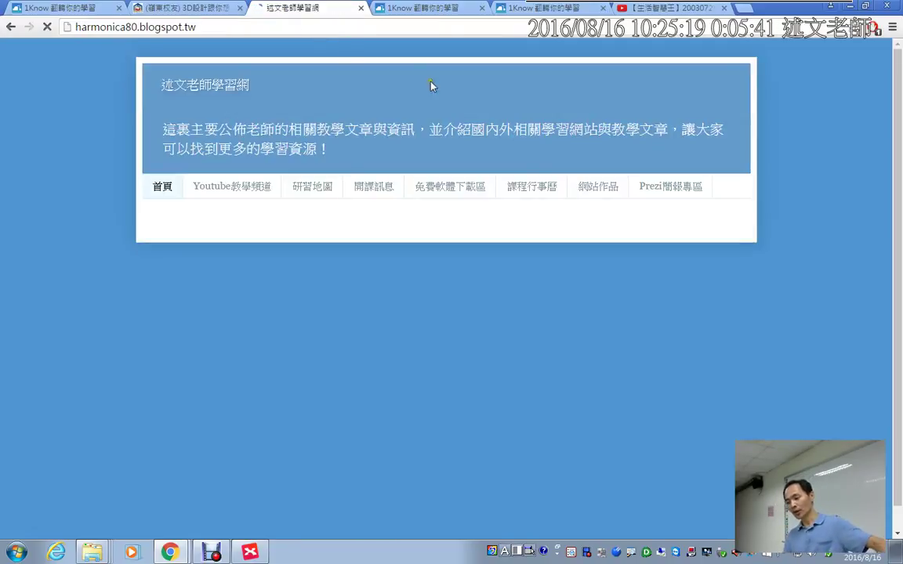
{"action": "scroll", "coordinate": [862, 399], "scroll_direction": "down", "scroll_amount": 7}
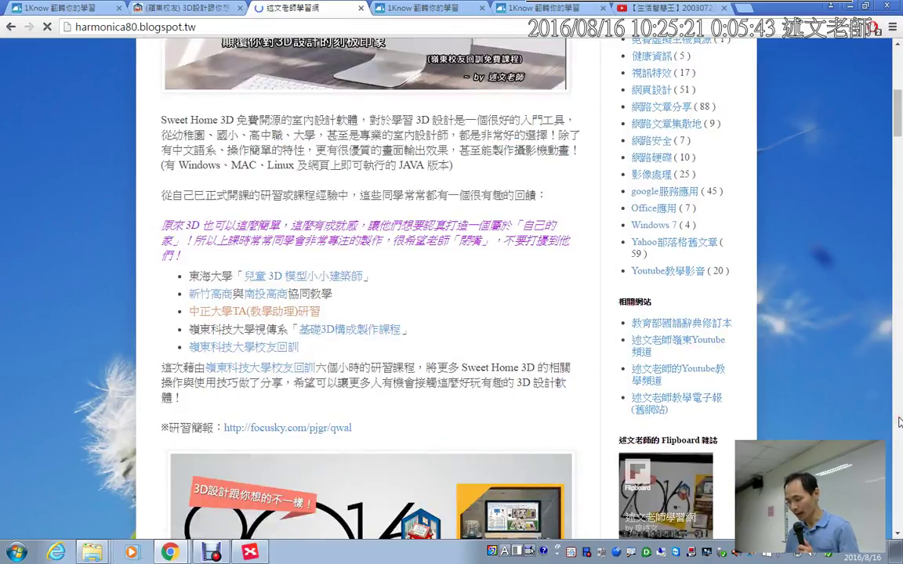
{"action": "scroll", "coordinate": [751, 367], "scroll_direction": "down", "scroll_amount": 4}
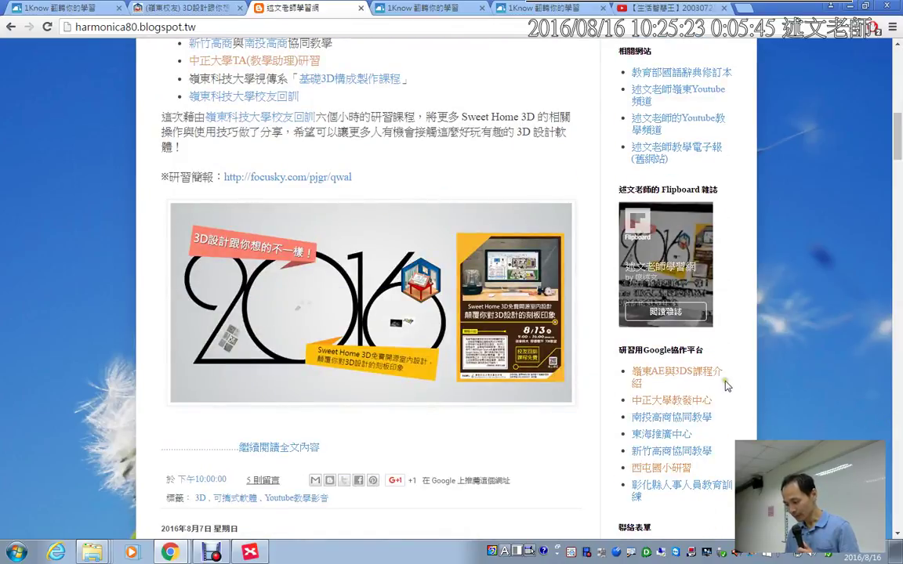
{"action": "left_click", "coordinate": [712, 377]}
Copy the web address of the 嶺東科技大學 AE and 3D course introduction site
{"action": "left_click", "coordinate": [217, 28]}
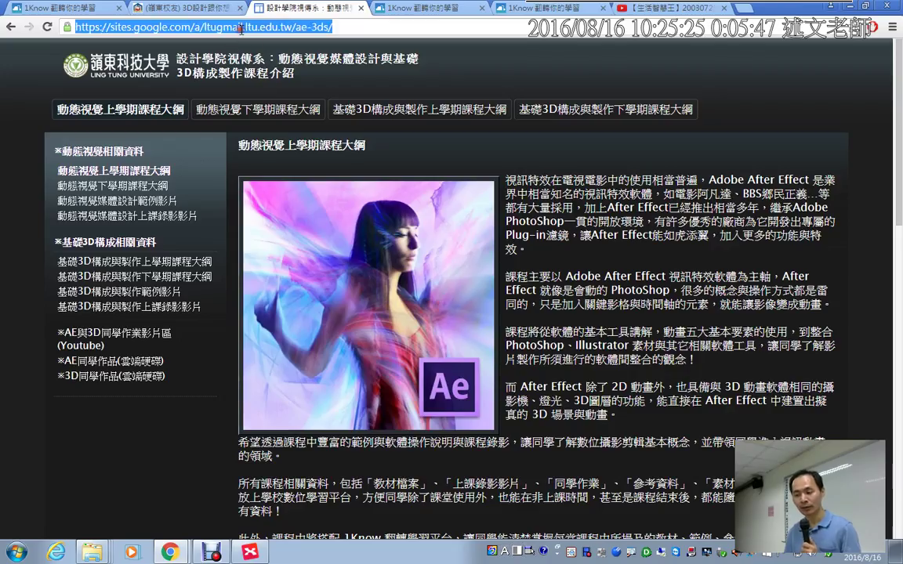
{"action": "right_click", "coordinate": [242, 30]}
{"action": "left_click", "coordinate": [269, 76]}
Return to the 1Know unit form and save the 02月26日課程資料 web page unit
{"action": "left_click", "coordinate": [59, 7]}
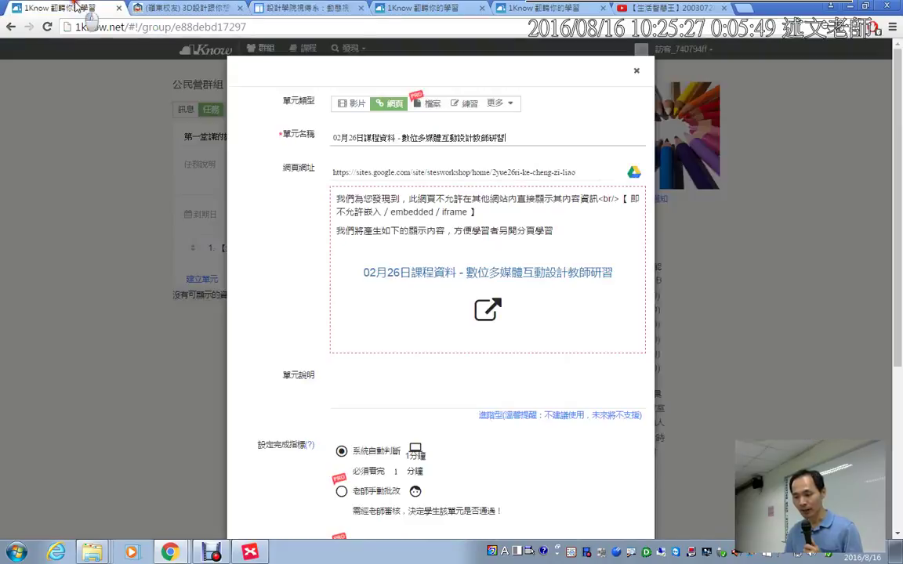
{"action": "scroll", "coordinate": [459, 413], "scroll_direction": "down", "scroll_amount": 2}
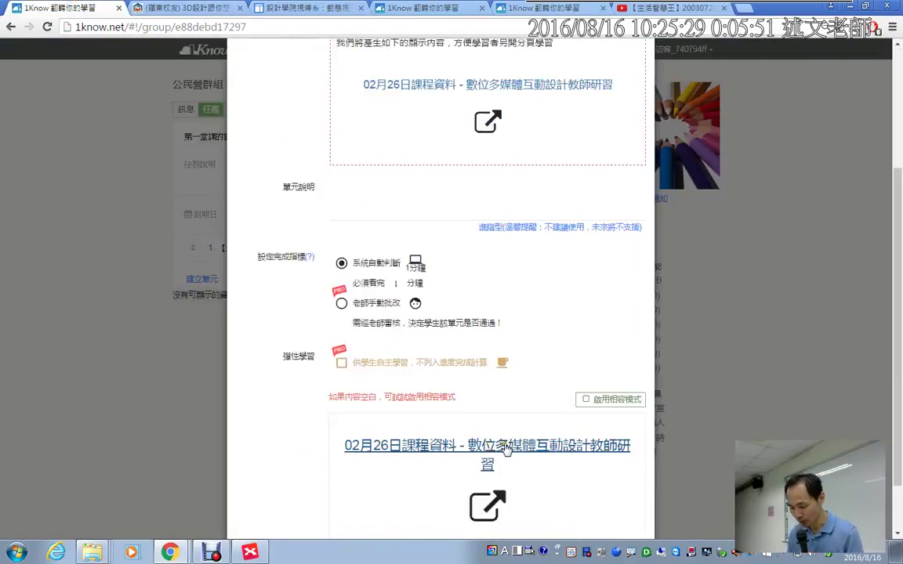
{"action": "scroll", "coordinate": [593, 416], "scroll_direction": "down", "scroll_amount": 2}
{"action": "left_click", "coordinate": [637, 508]}
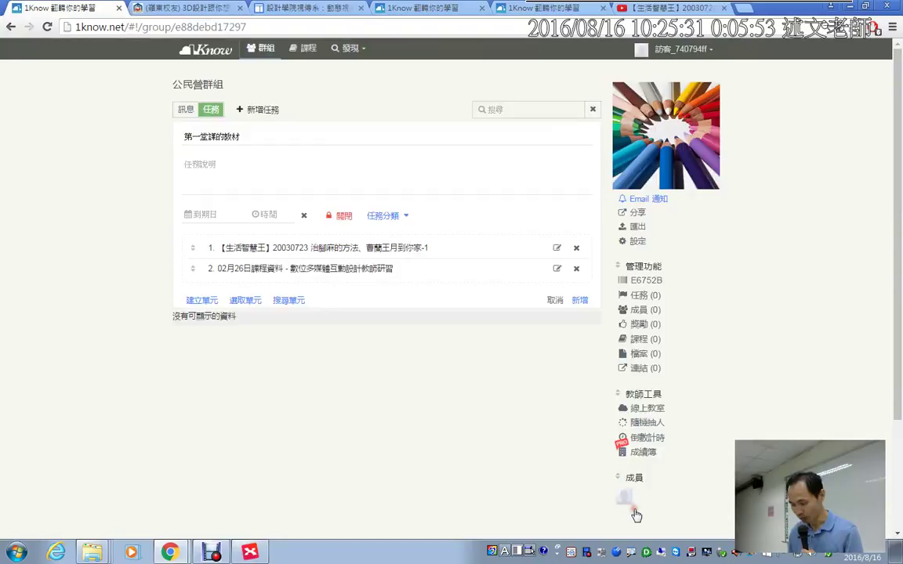
Start another web page unit and paste the copied course introduction link as its web page address
{"action": "left_click", "coordinate": [197, 300]}
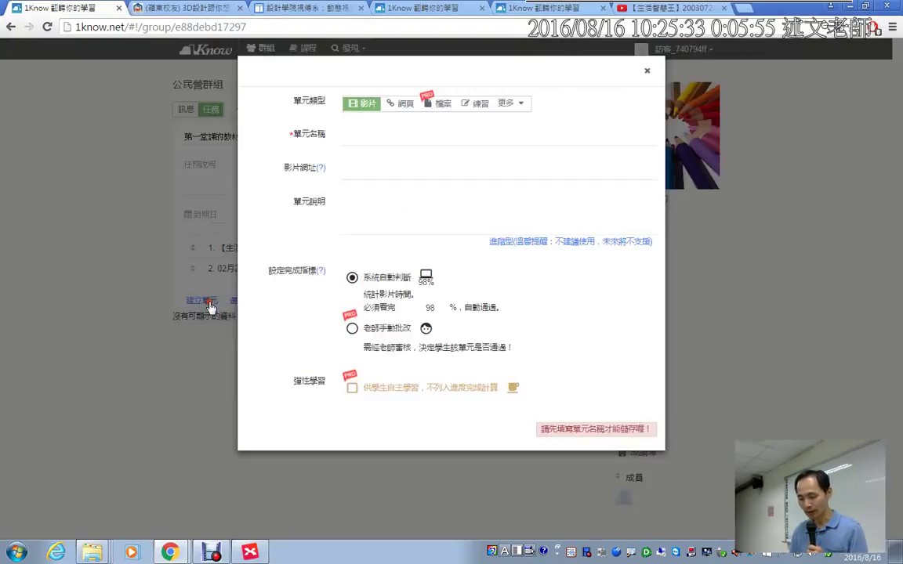
{"action": "left_click", "coordinate": [400, 102]}
{"action": "right_click", "coordinate": [368, 175]}
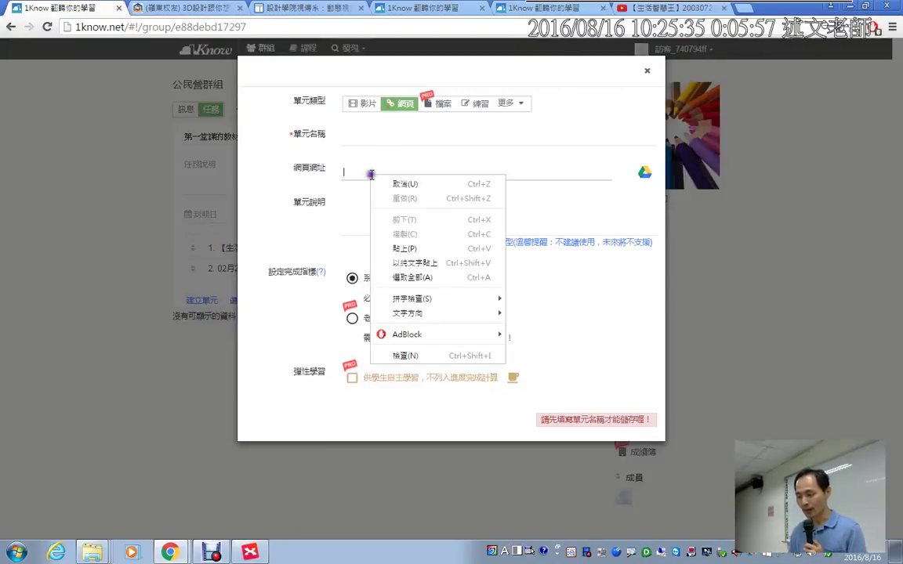
{"action": "left_click", "coordinate": [405, 248]}
{"action": "scroll", "coordinate": [428, 249], "scroll_direction": "down", "scroll_amount": 2}
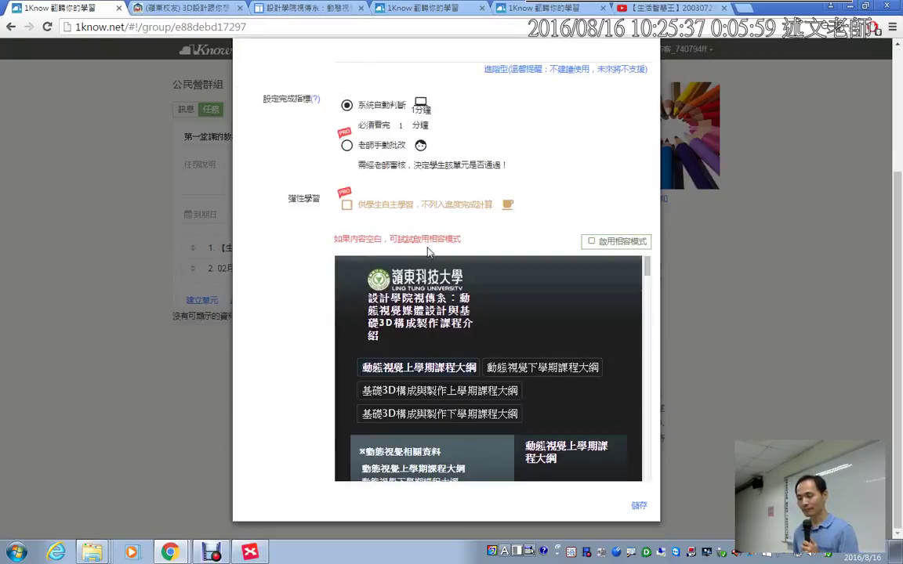